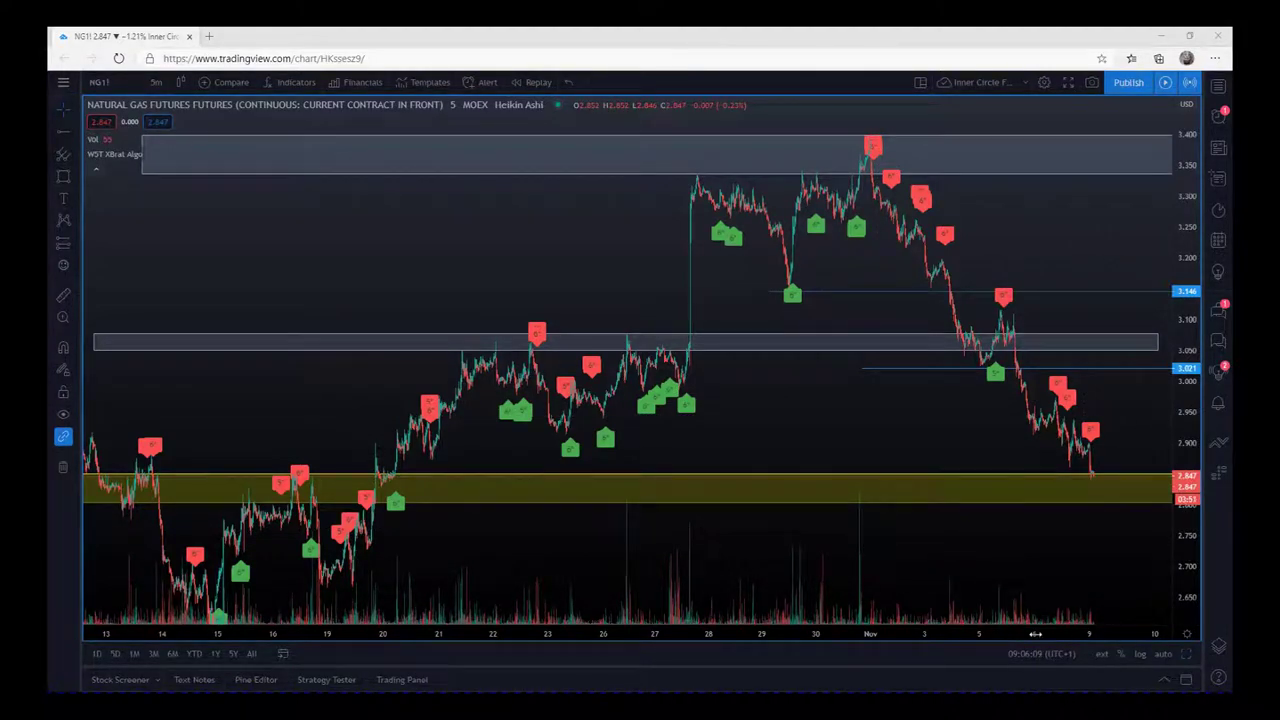
- Examine the natural gas price action and sell signals from the early November high down to the yellow support zone
{"action": "left_click_drag", "start_coordinate": [1036, 633], "coordinate": [745, 633]}
{"action": "left_click_drag", "start_coordinate": [477, 392], "coordinate": [685, 421]}
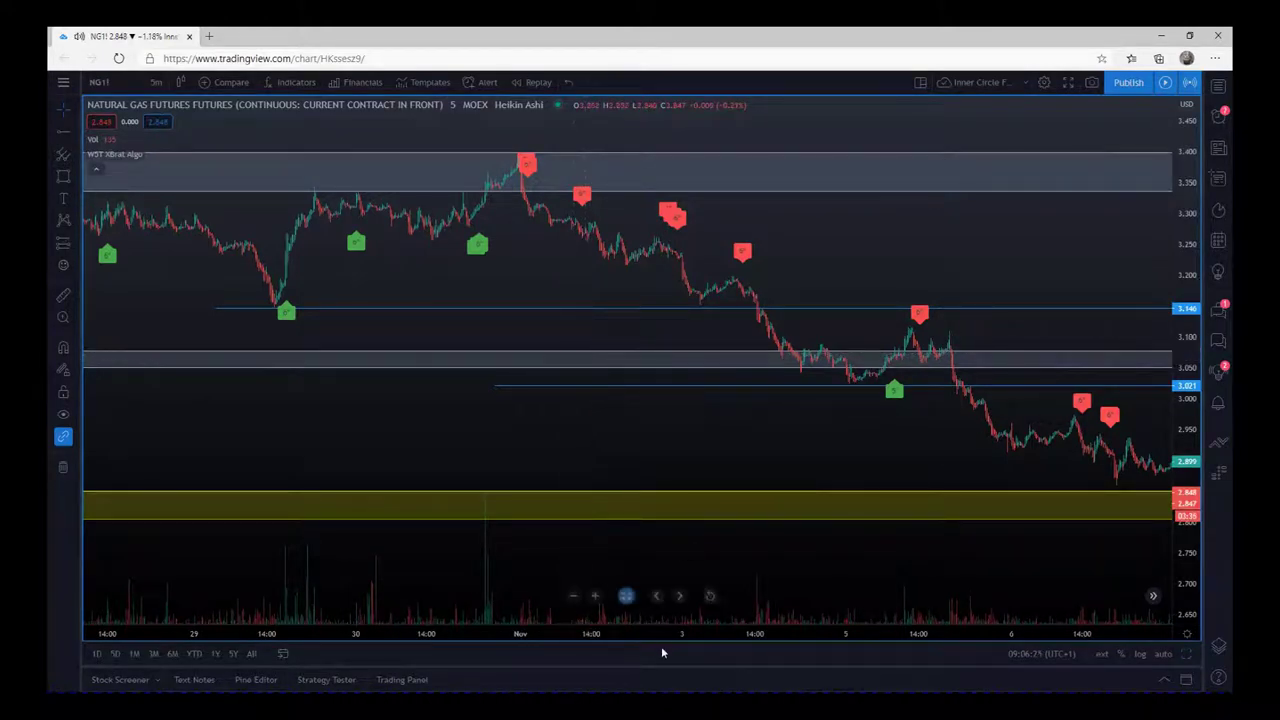
{"action": "scroll", "coordinate": [626, 595], "scroll_direction": "down", "scroll_amount": 5}
{"action": "scroll", "coordinate": [626, 595], "scroll_direction": "down", "scroll_amount": 2}
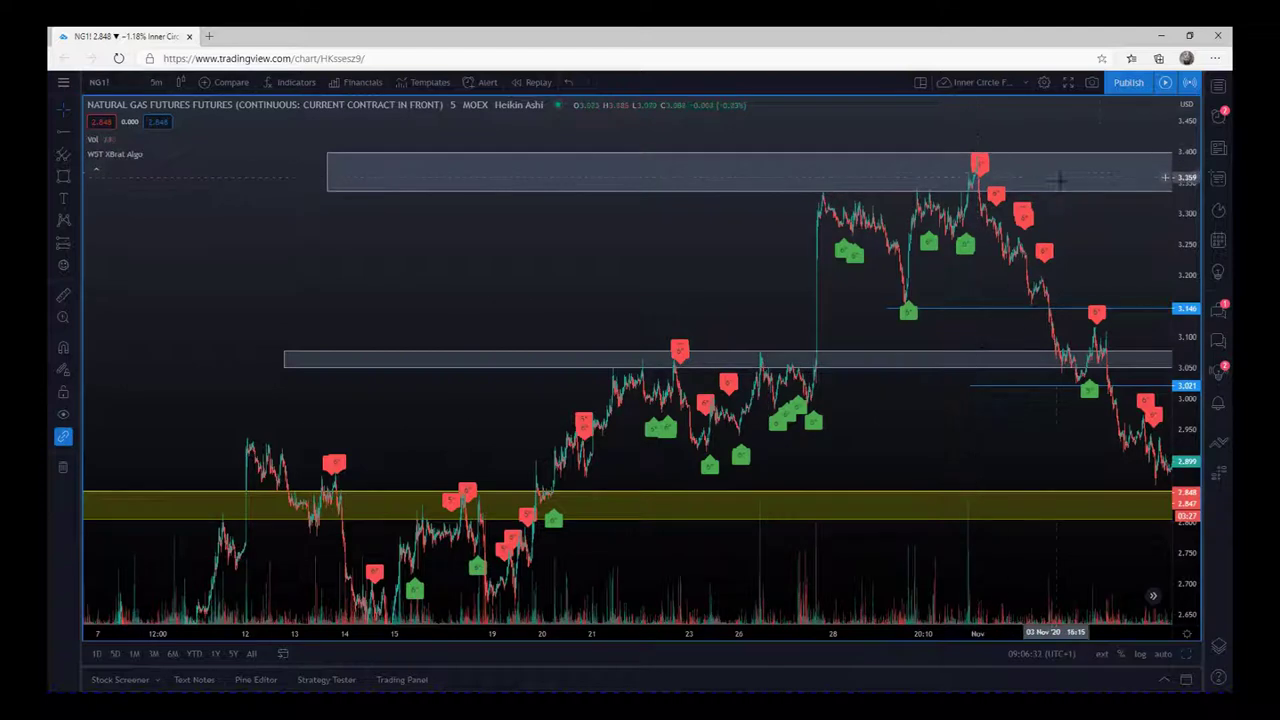
{"action": "left_click_drag", "start_coordinate": [1101, 249], "coordinate": [1033, 244]}
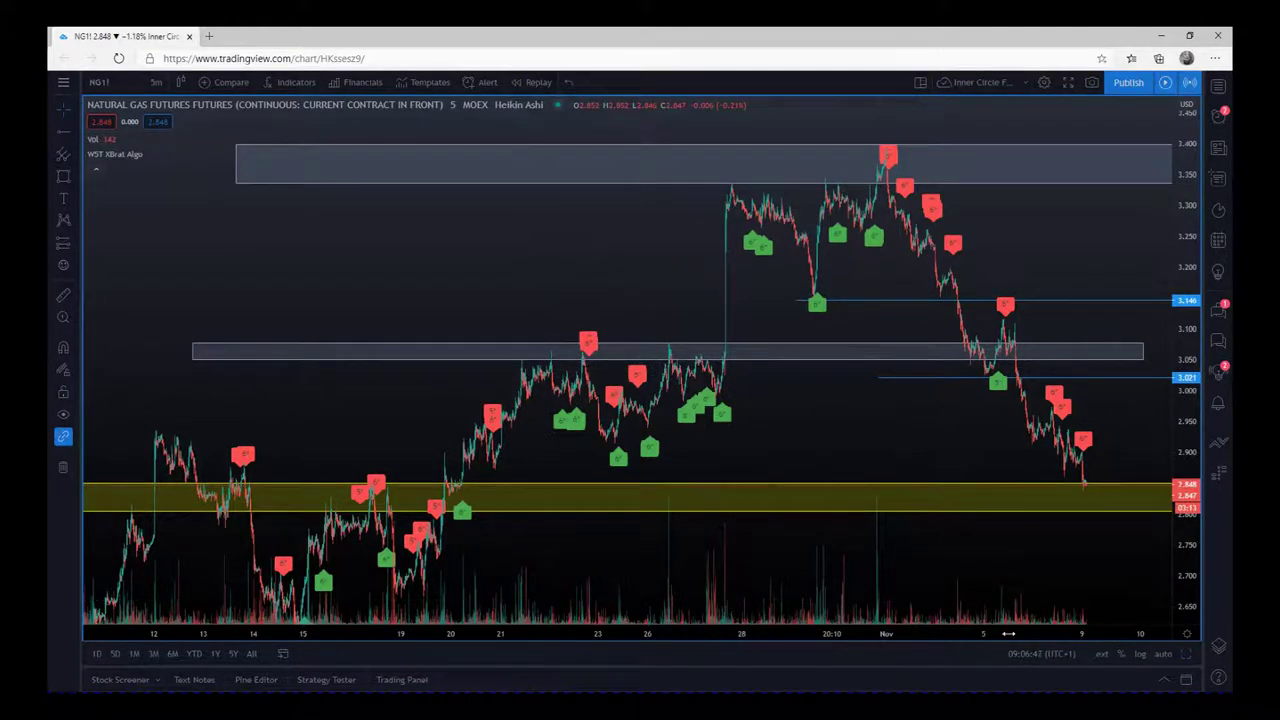
{"action": "left_click_drag", "start_coordinate": [1008, 633], "coordinate": [778, 632]}
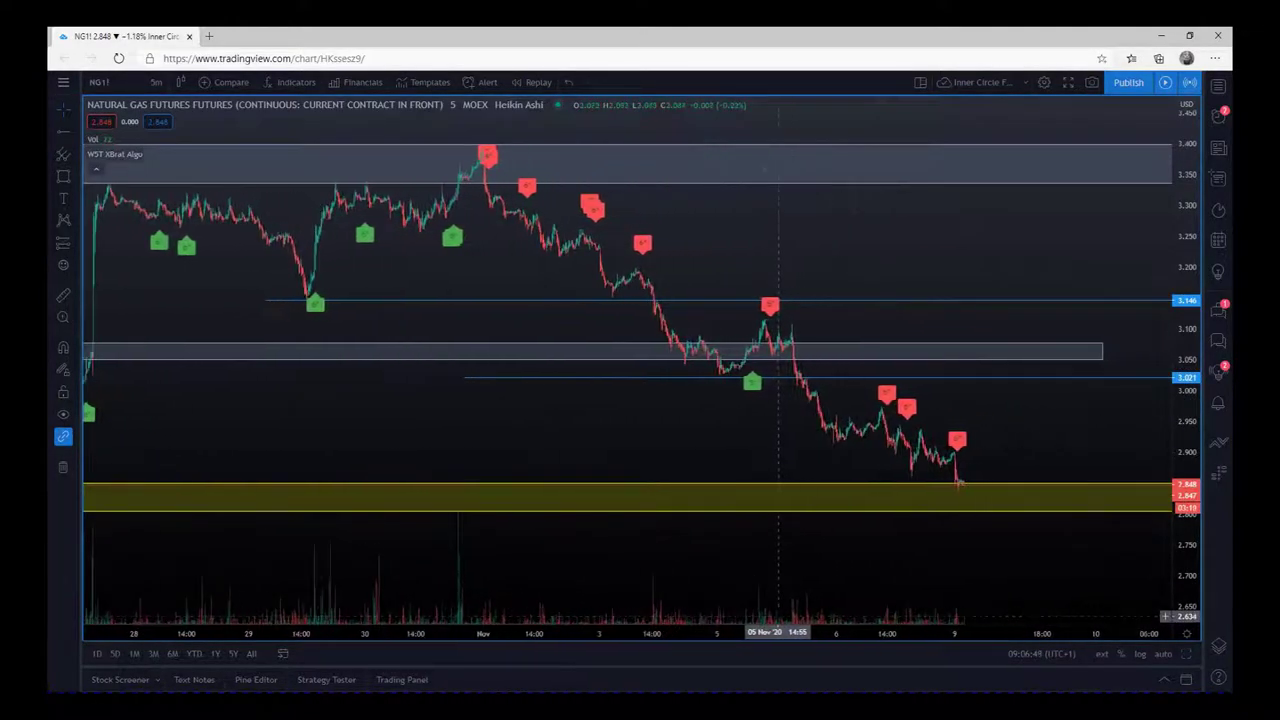
{"action": "left_click_drag", "start_coordinate": [717, 433], "coordinate": [897, 455]}
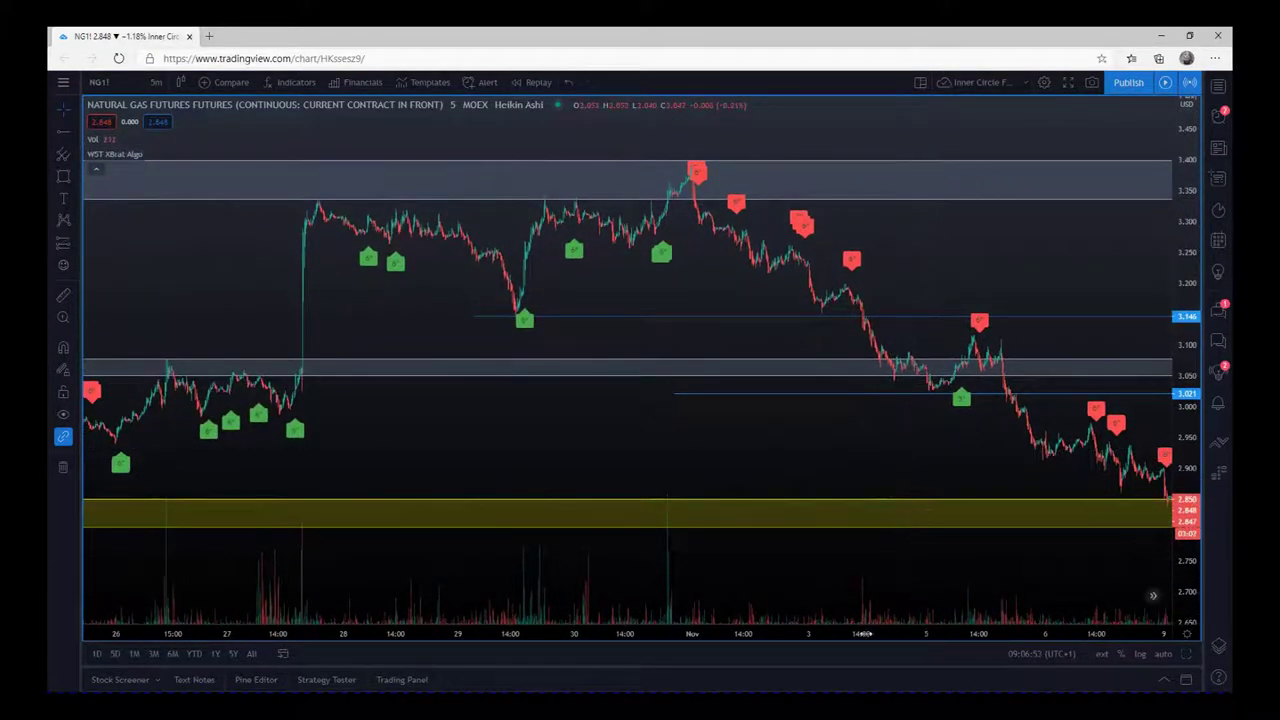
{"action": "left_click_drag", "start_coordinate": [862, 633], "coordinate": [715, 646]}
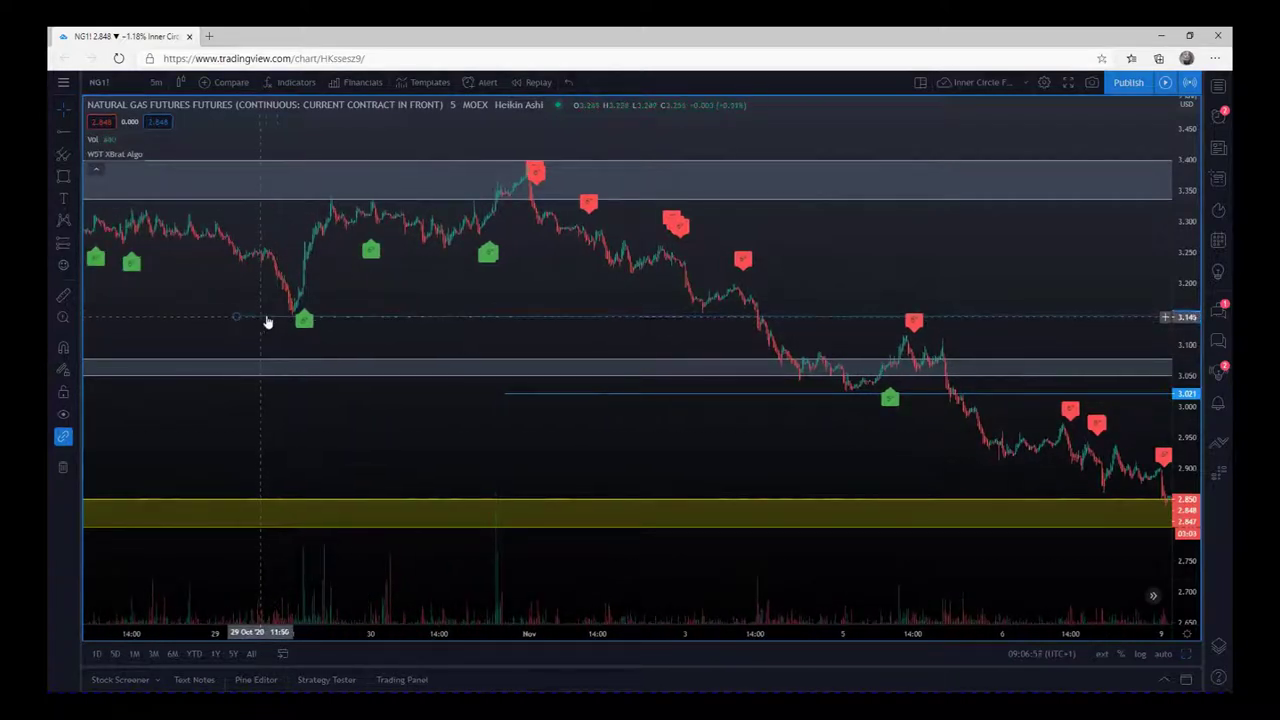
- Move the horizontal ray under the 29 October low up to 3.148
{"action": "left_click", "coordinate": [827, 318]}
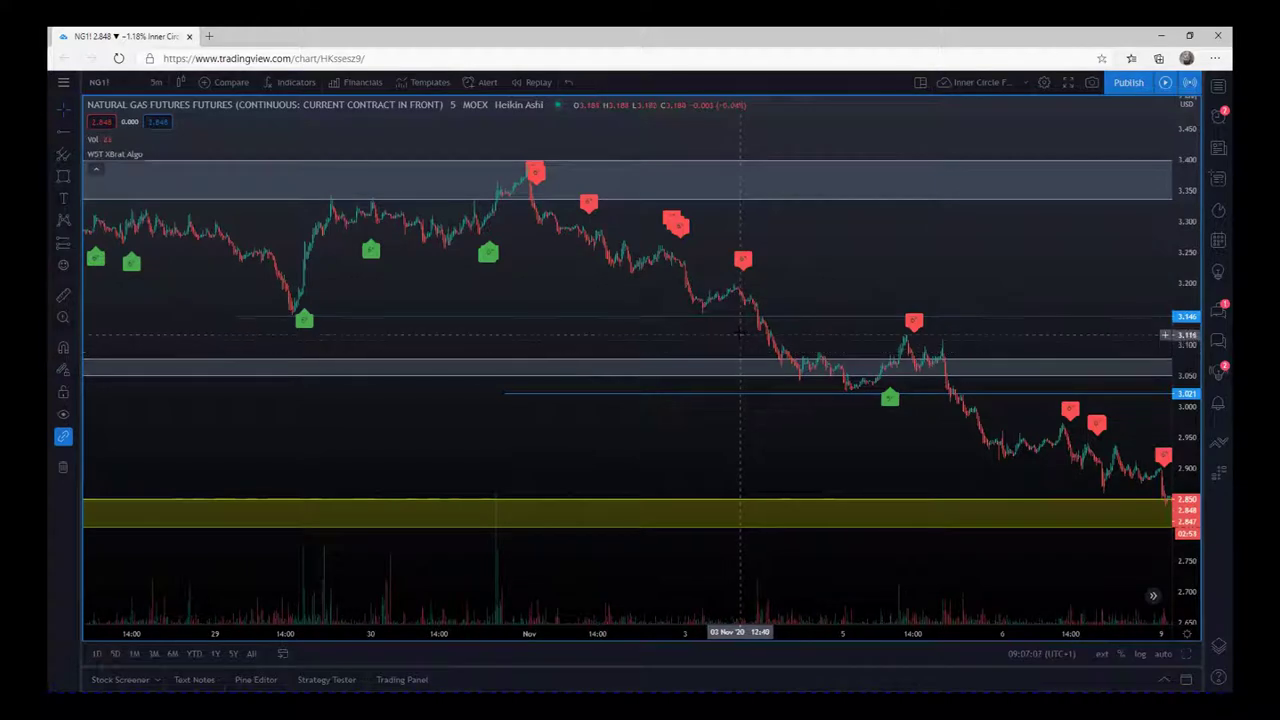
{"action": "left_click", "coordinate": [379, 319]}
{"action": "left_click_drag", "start_coordinate": [380, 321], "coordinate": [380, 316]}
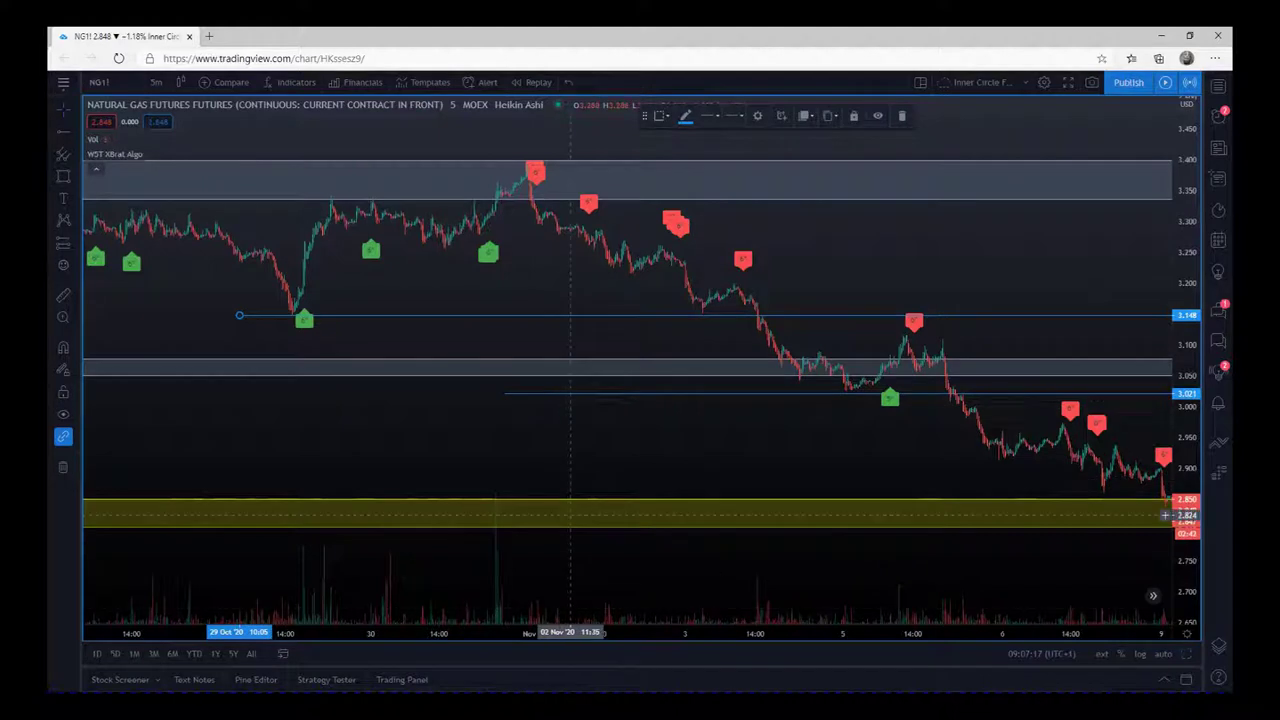
- Draw a horizontal ray at 3.256 along the 30 October swing low, starting at about 09:40 that day
{"action": "left_click_drag", "start_coordinate": [530, 290], "coordinate": [620, 288]}
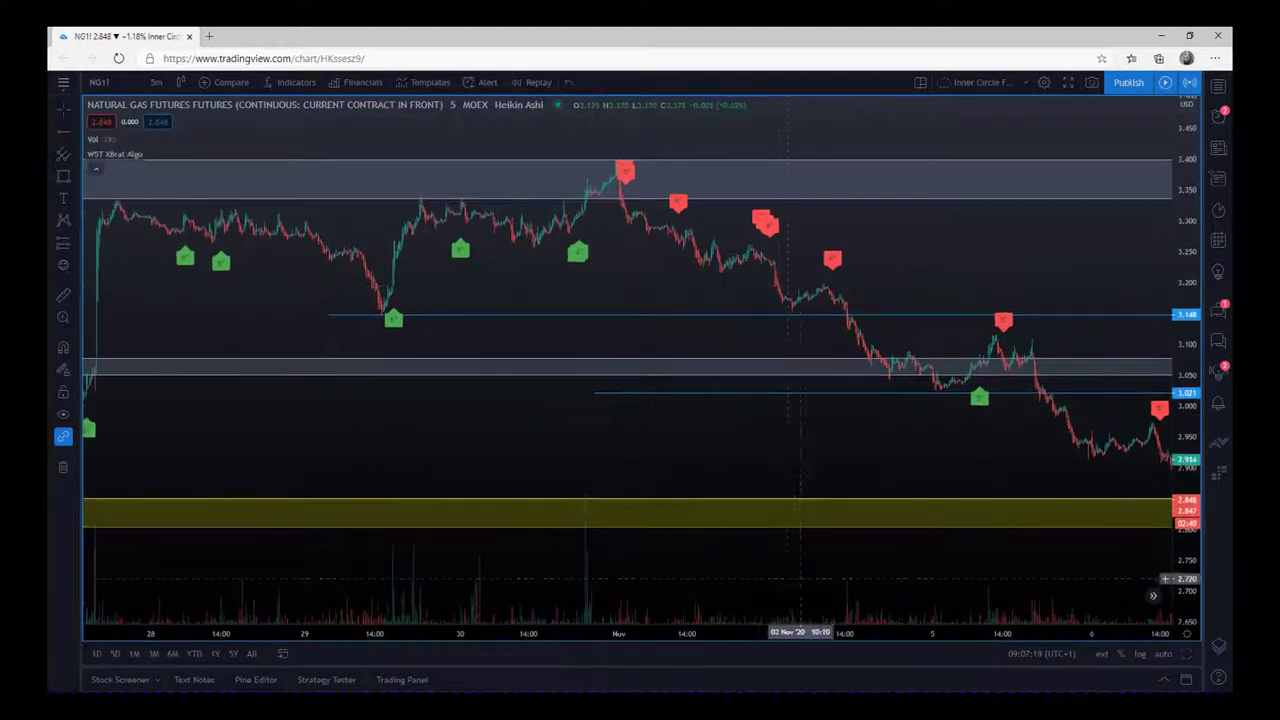
{"action": "scroll", "coordinate": [630, 500], "scroll_direction": "up", "scroll_amount": 3}
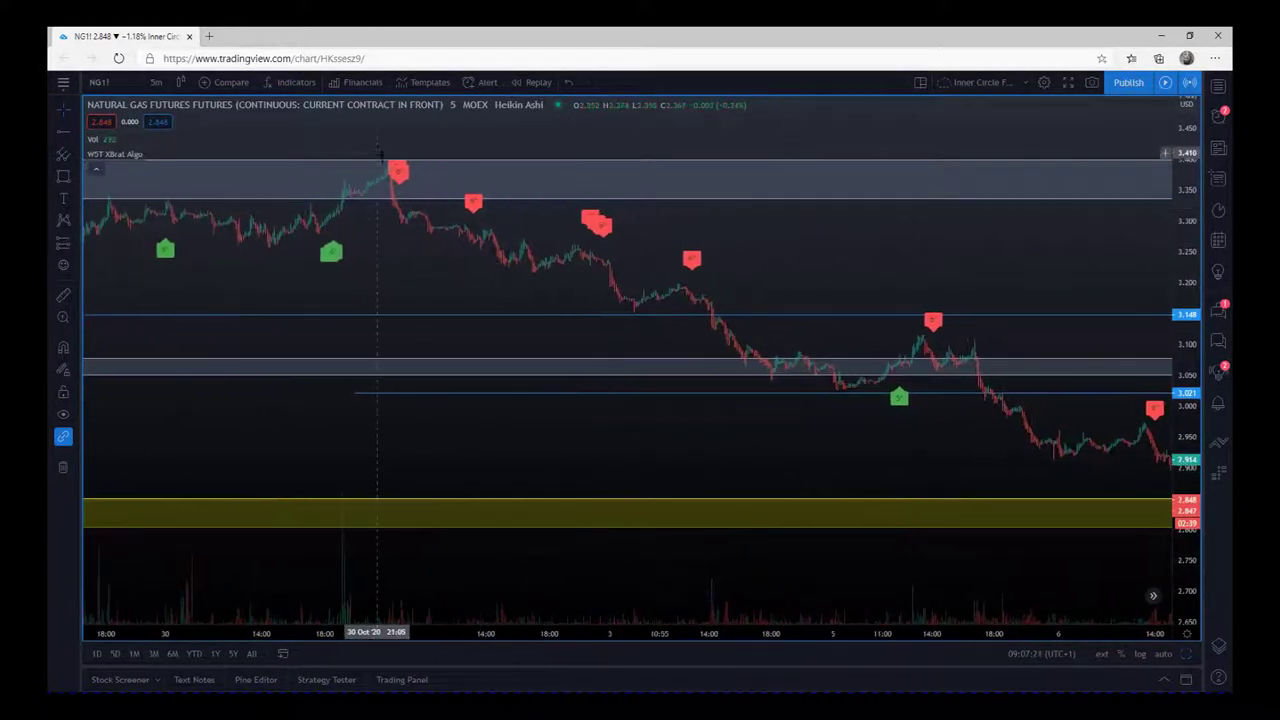
{"action": "left_click_drag", "start_coordinate": [460, 280], "coordinate": [685, 292]}
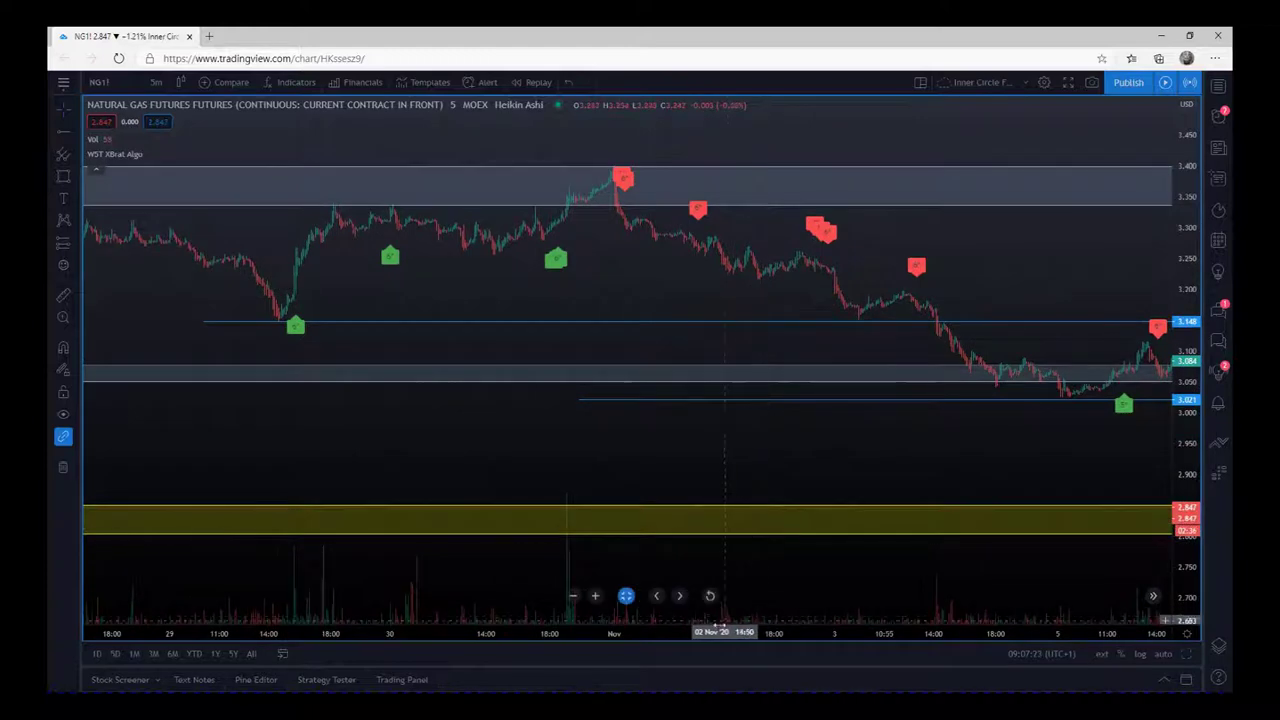
{"action": "left_click_drag", "start_coordinate": [718, 628], "coordinate": [474, 517]}
{"action": "left_click_drag", "start_coordinate": [543, 464], "coordinate": [757, 489]}
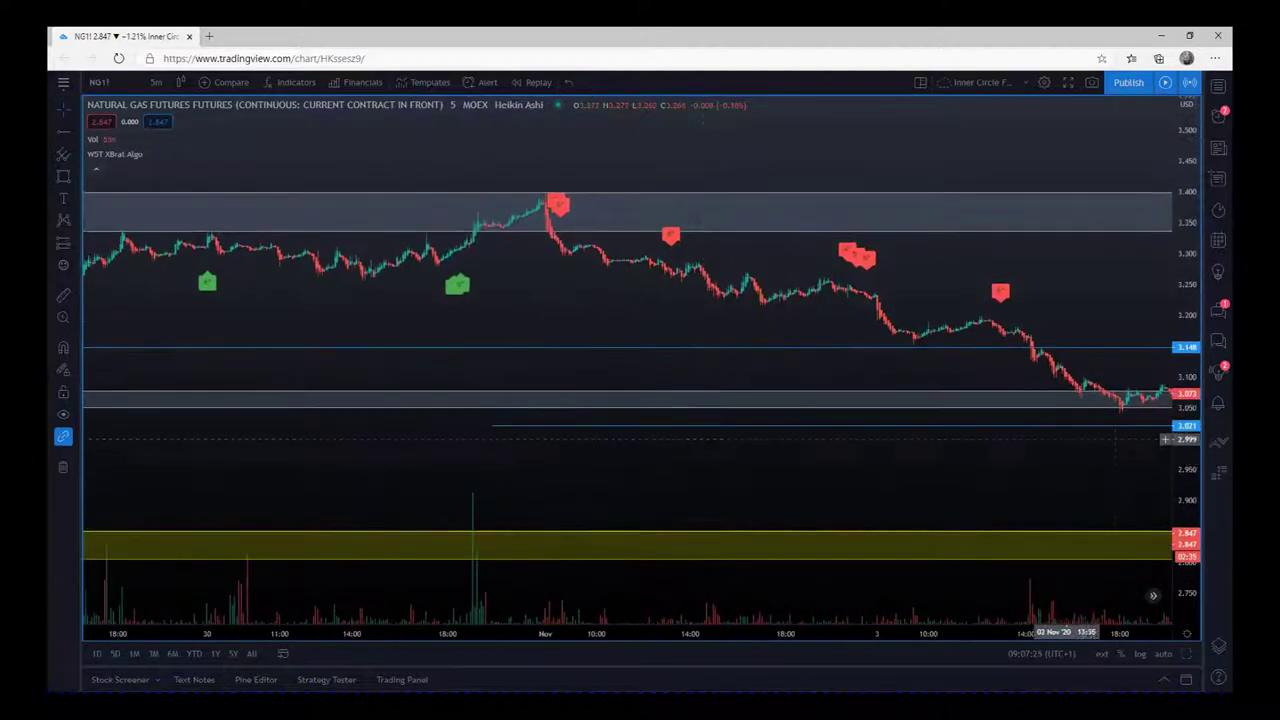
{"action": "left_click_drag", "start_coordinate": [1186, 455], "coordinate": [1186, 340]}
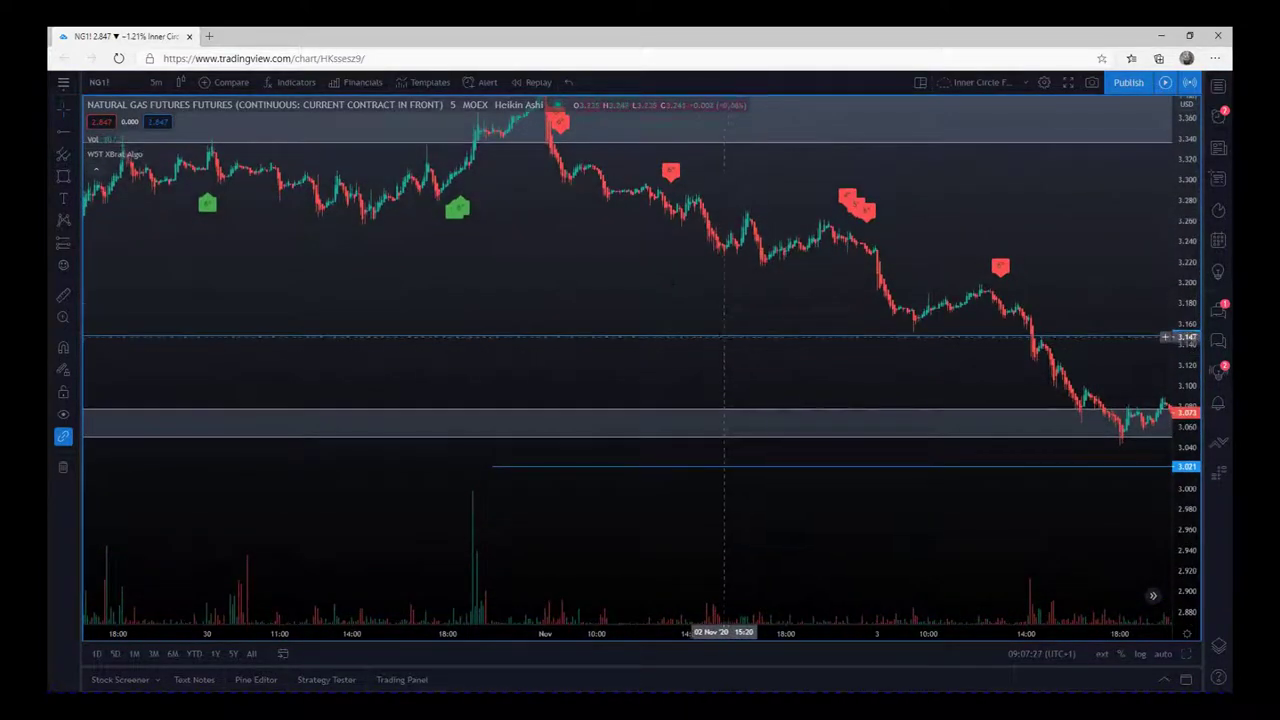
{"action": "left_click_drag", "start_coordinate": [1189, 416], "coordinate": [1198, 345]}
{"action": "left_click_drag", "start_coordinate": [634, 280], "coordinate": [598, 412]}
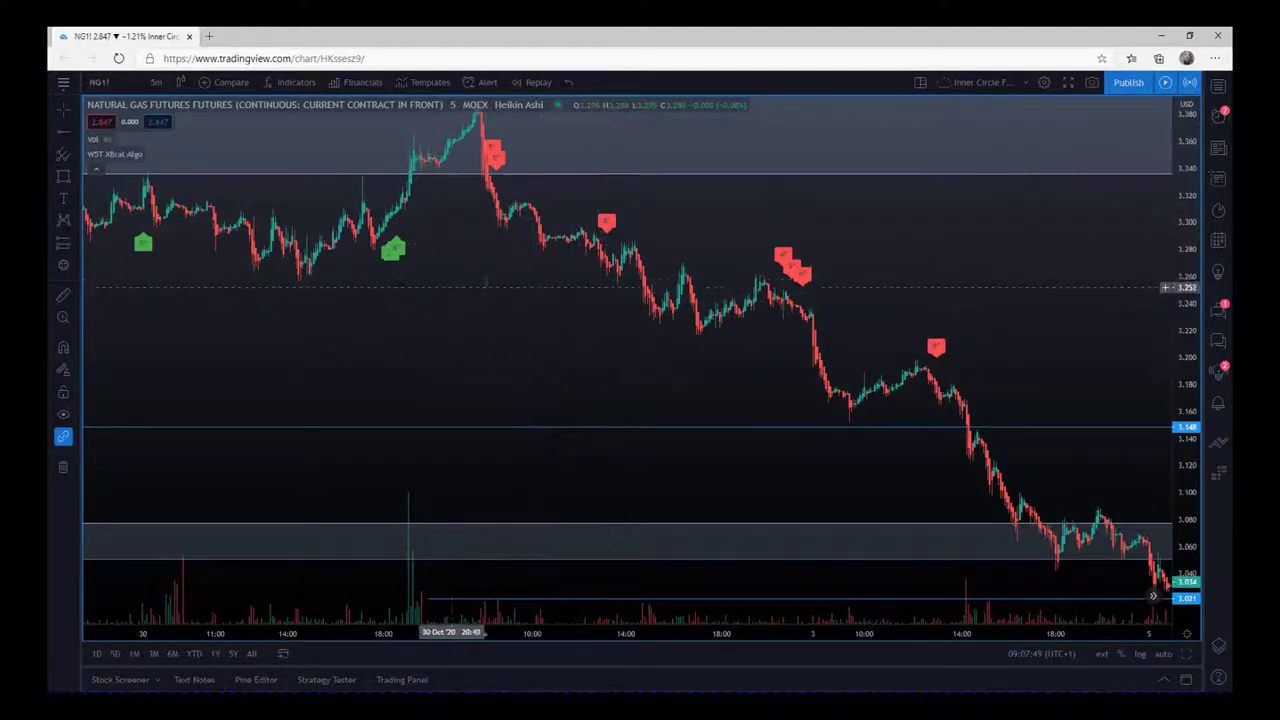
{"action": "left_click", "coordinate": [63, 131]}
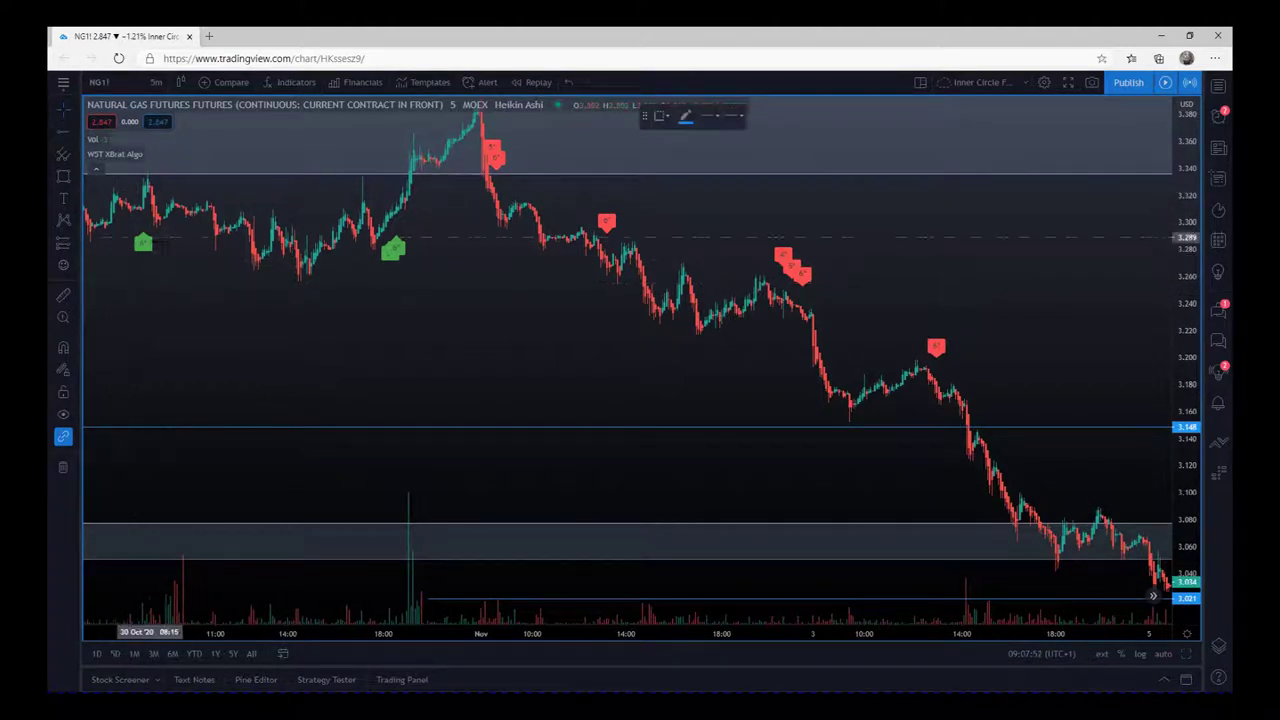
{"action": "left_click", "coordinate": [185, 281]}
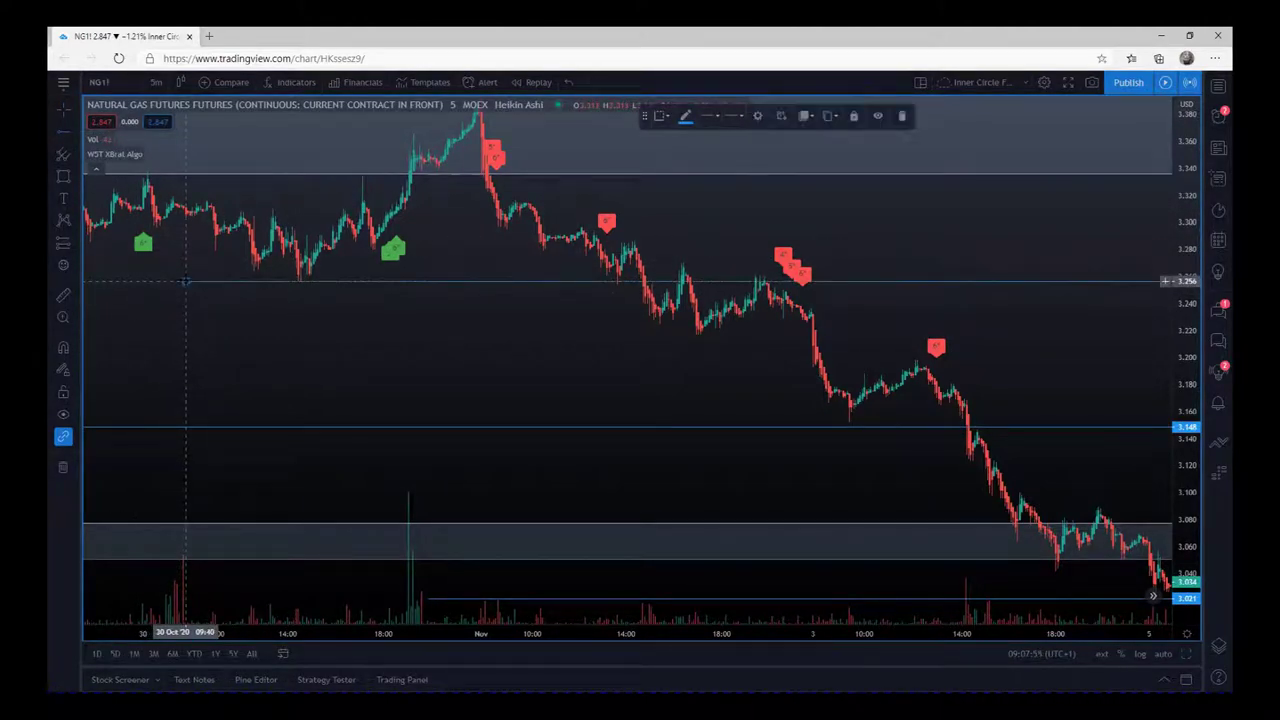
- Draw a Trend-Based Fib Extension from 3.297 to 3.255 at the first 2 November sell signal, and delete it
{"action": "left_click", "coordinate": [74, 153]}
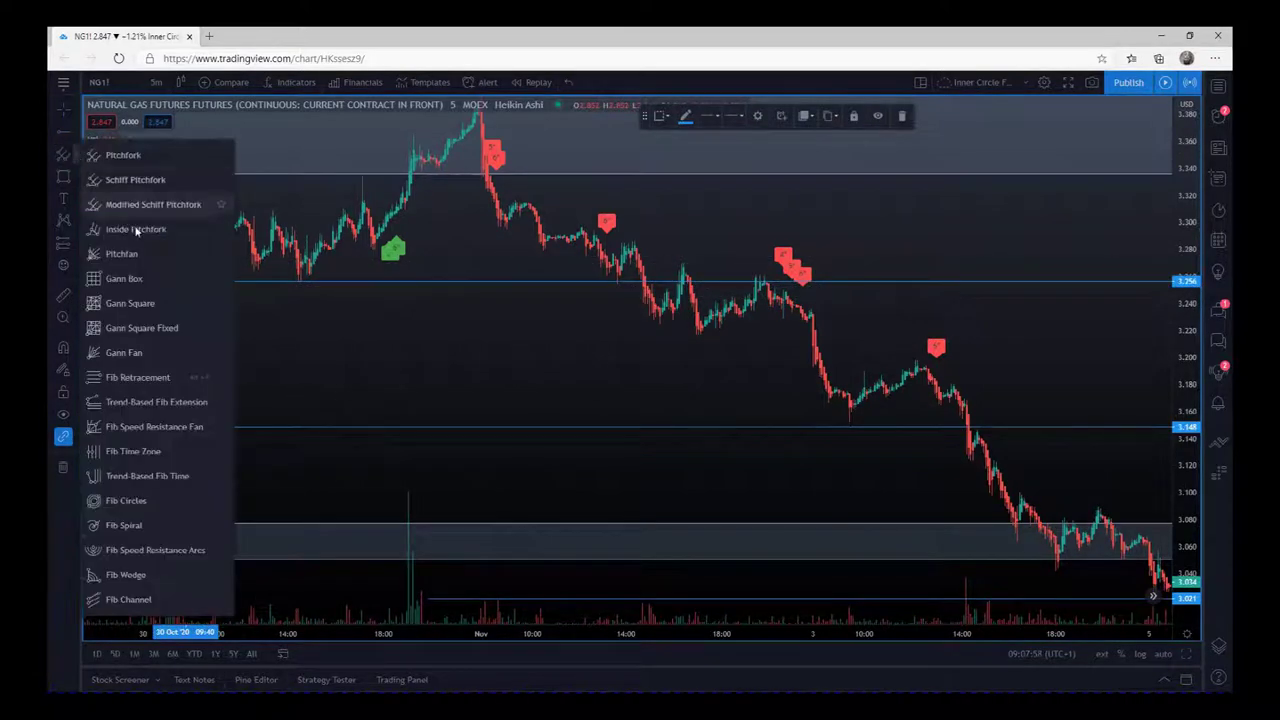
{"action": "left_click", "coordinate": [124, 410]}
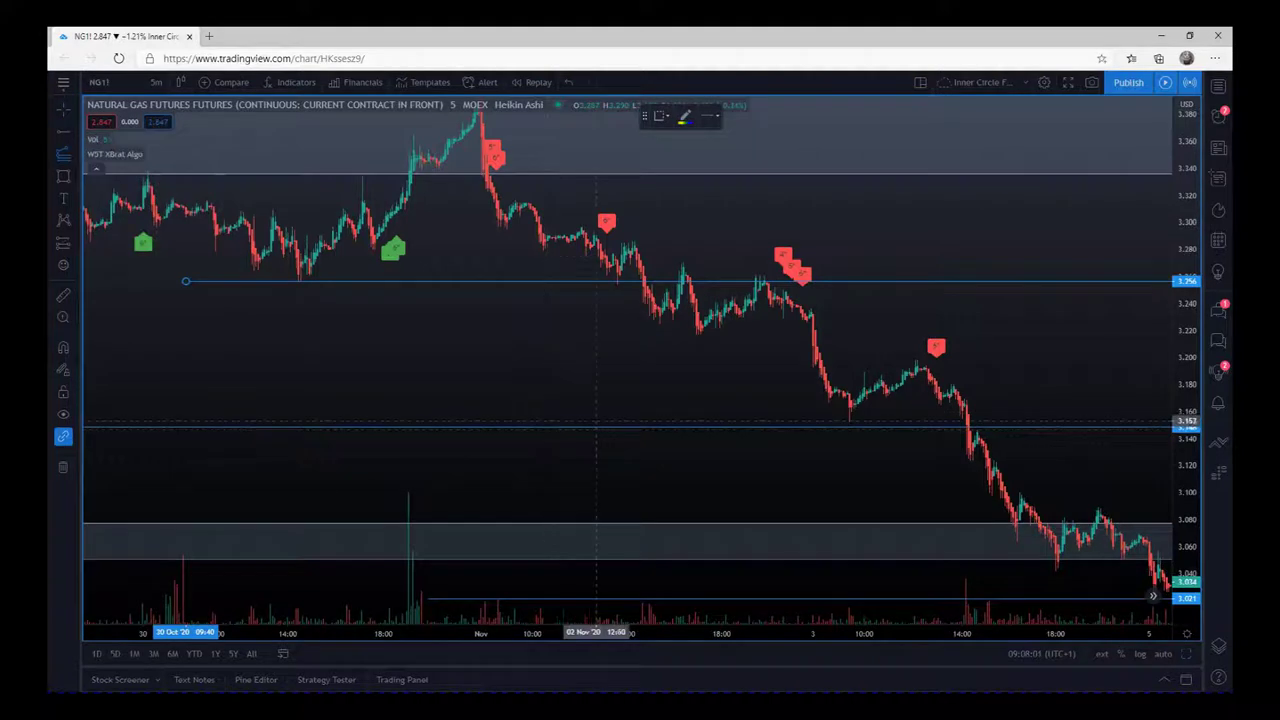
{"action": "left_click", "coordinate": [571, 225]}
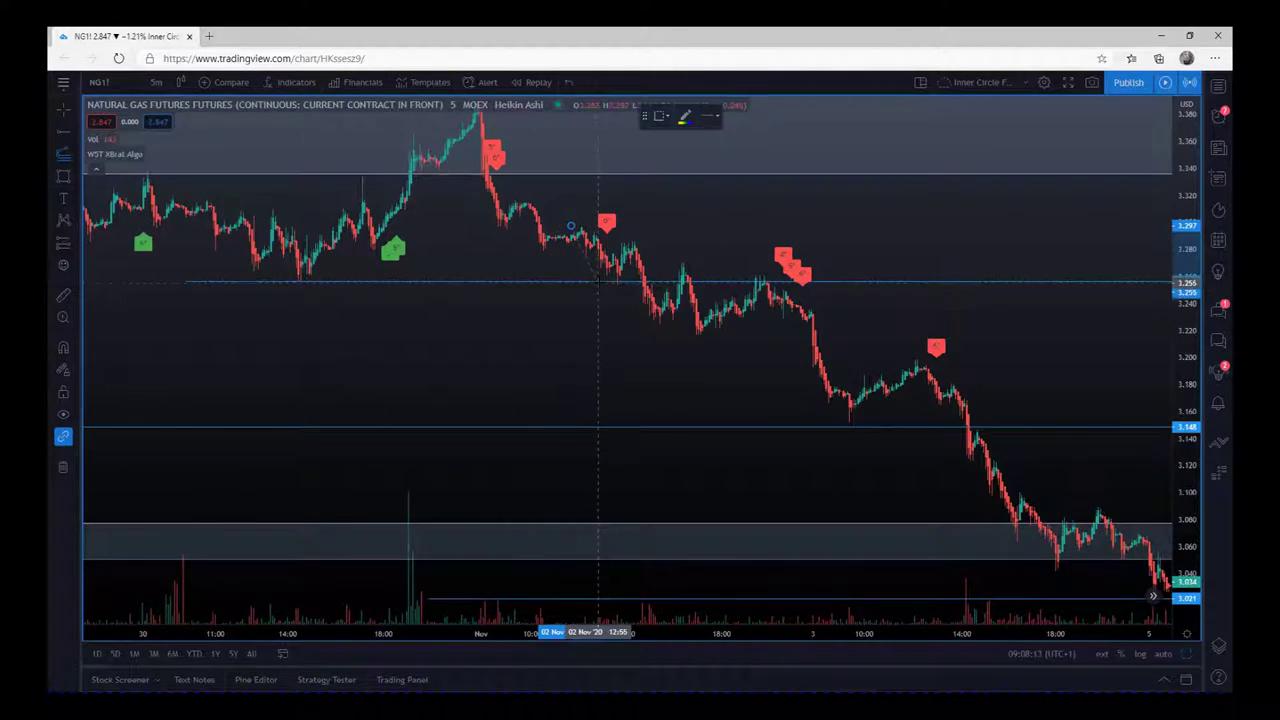
{"action": "left_click", "coordinate": [598, 283]}
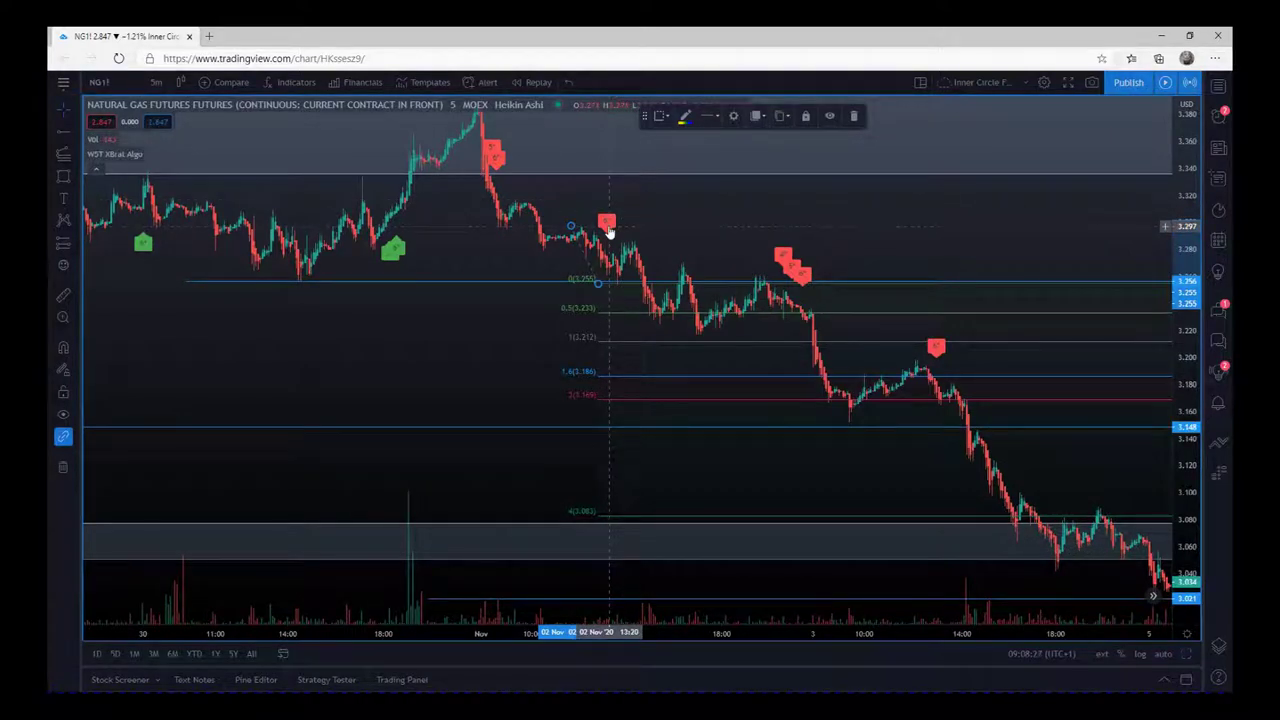
{"action": "left_click", "coordinate": [853, 115]}
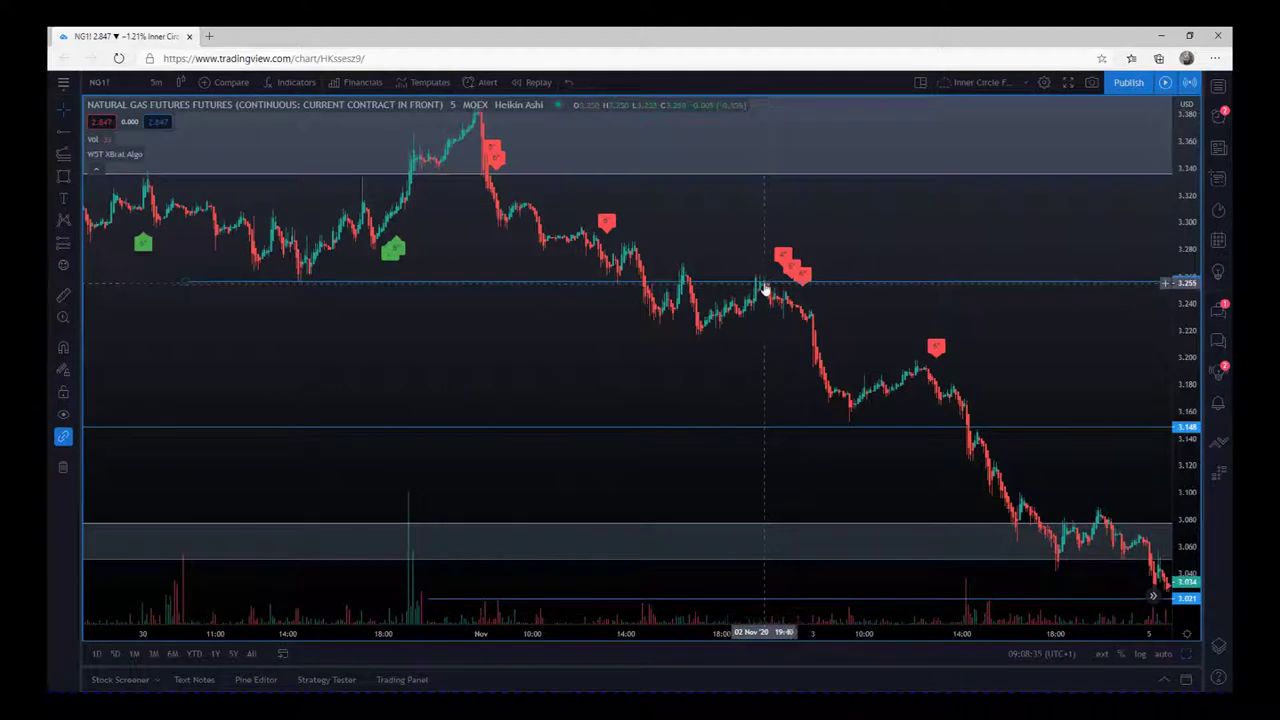
{"action": "left_click", "coordinate": [763, 284]}
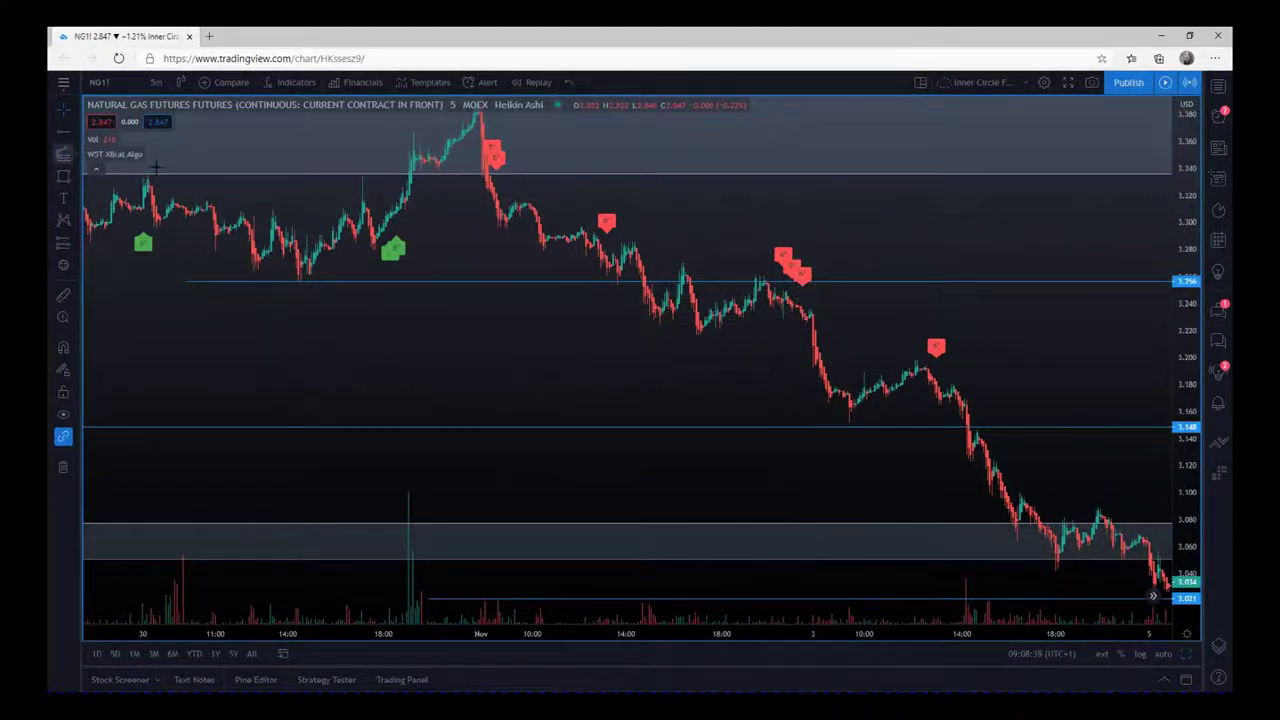
- Draw a Trend-Based Fib Extension from 3.263 at the late 2 November high, with its projection starting at 3.216
{"action": "left_click", "coordinate": [63, 153]}
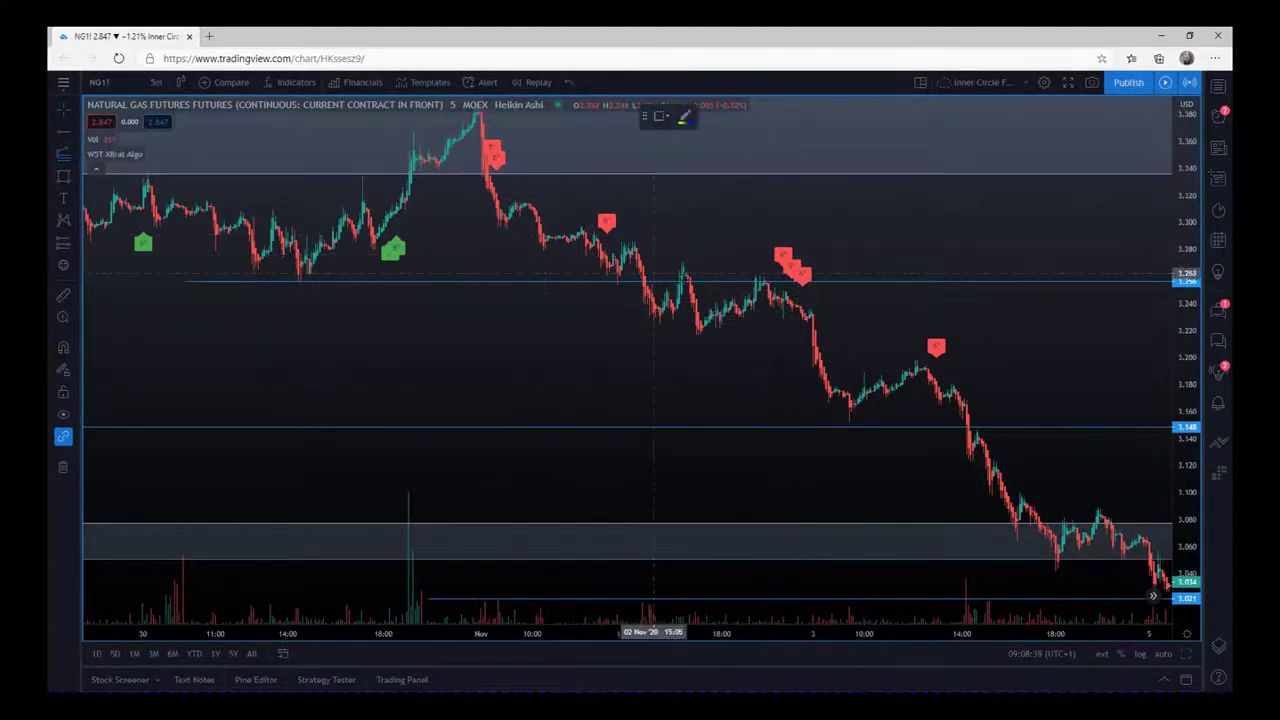
{"action": "left_click", "coordinate": [745, 272]}
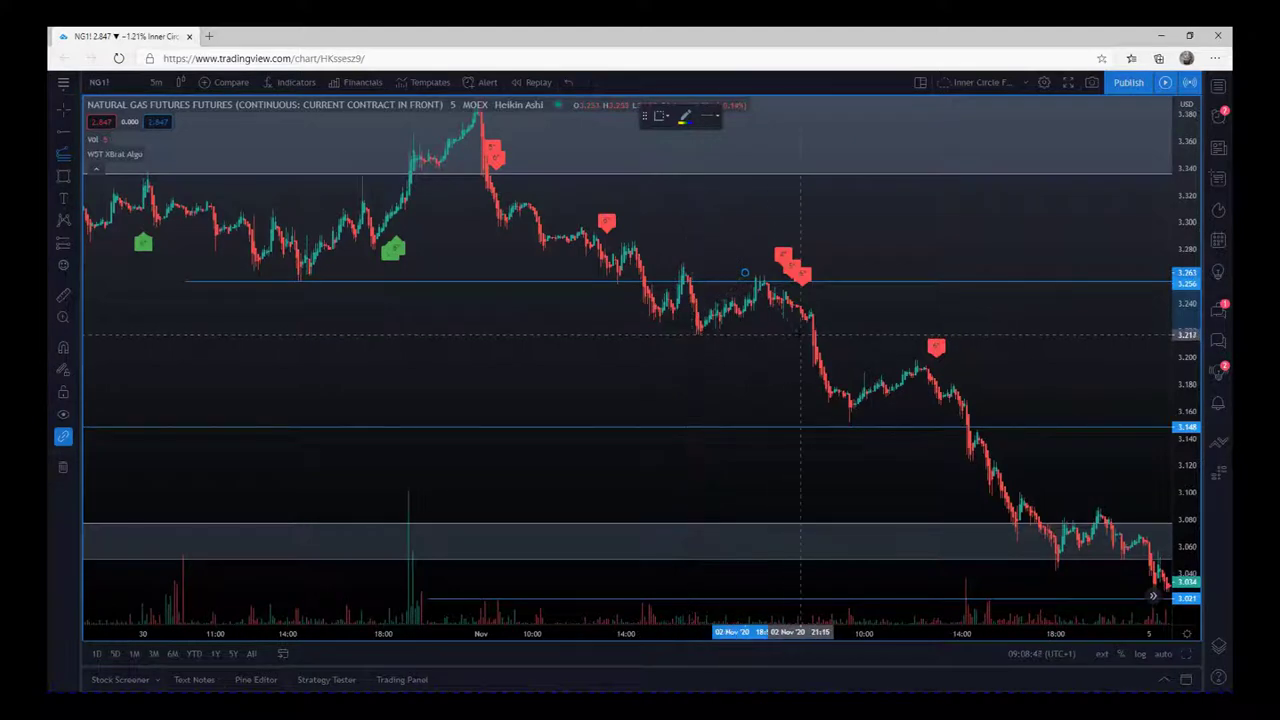
{"action": "left_click", "coordinate": [800, 336]}
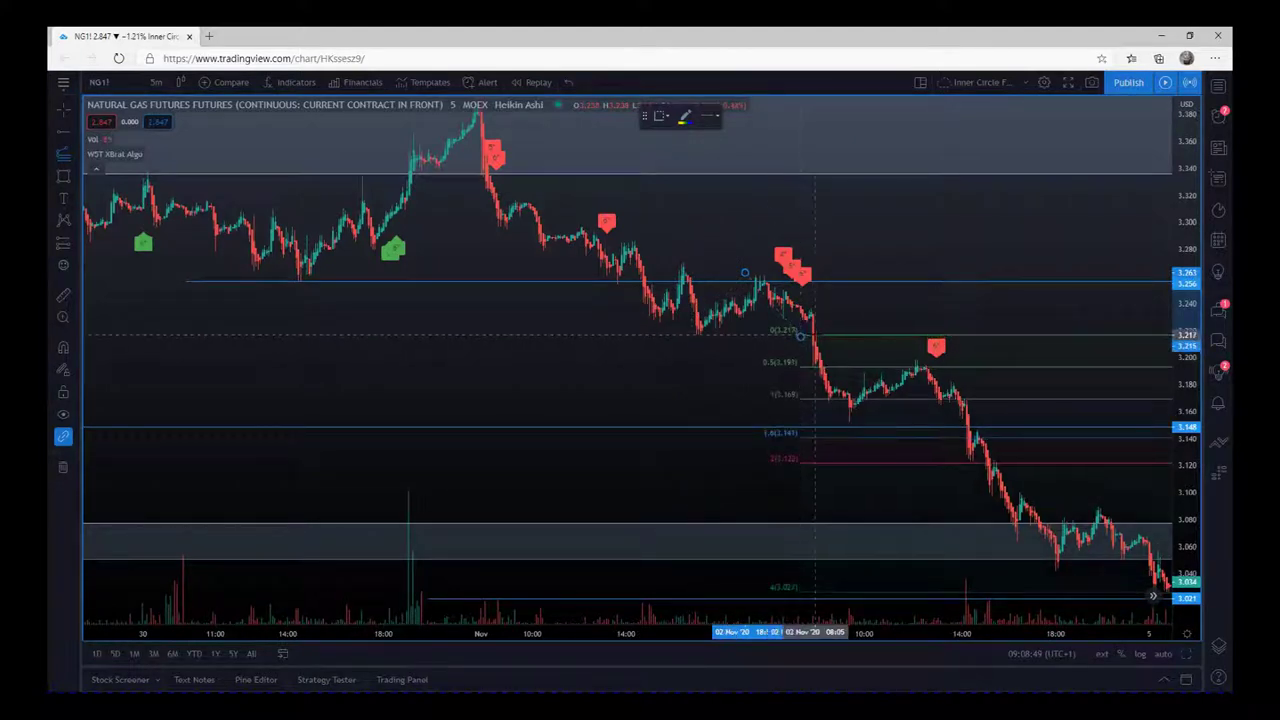
{"action": "left_click", "coordinate": [812, 335]}
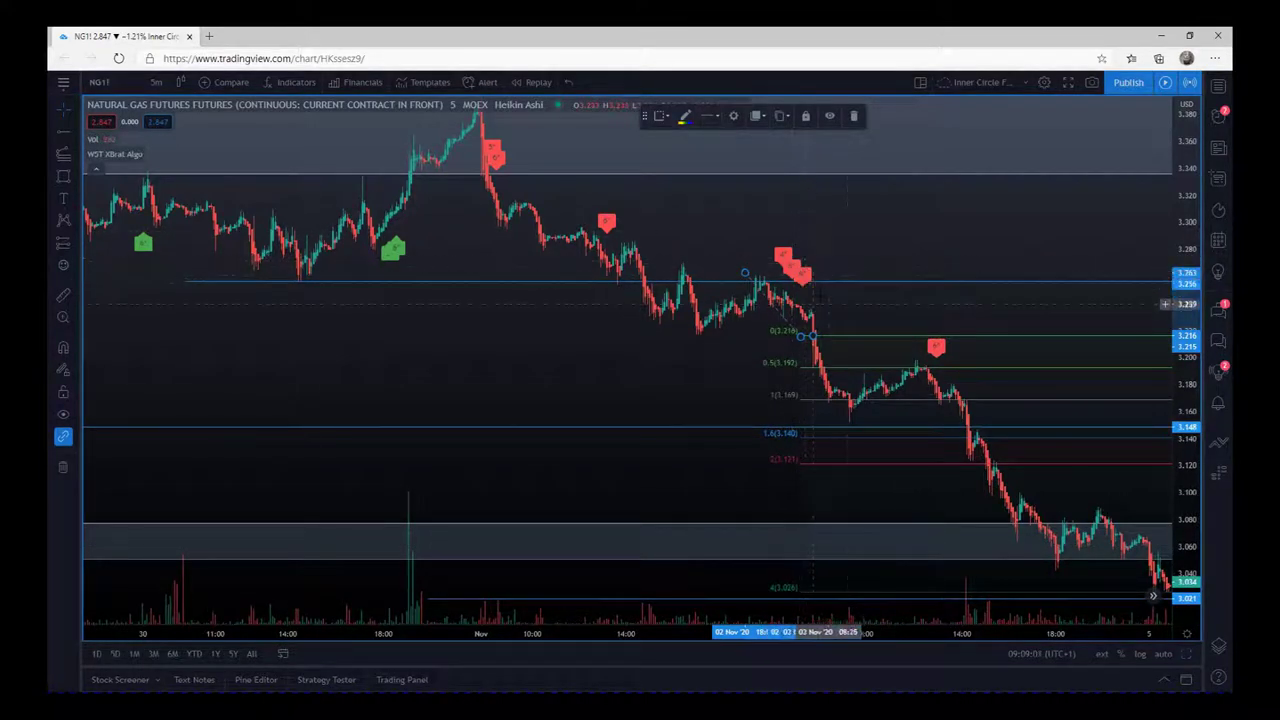
- Review the price reaction to the projected levels and delete the Fib extension from the 2 November high
{"action": "left_click_drag", "start_coordinate": [898, 635], "coordinate": [812, 642]}
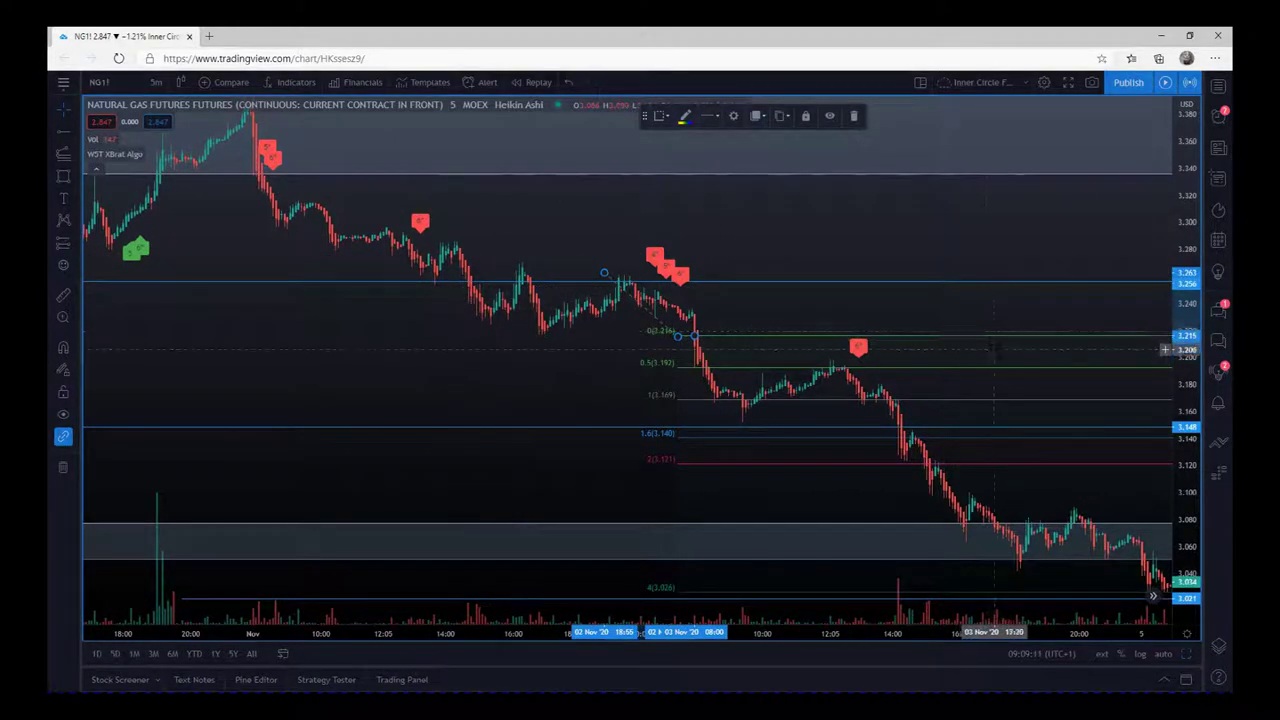
{"action": "left_click_drag", "start_coordinate": [968, 306], "coordinate": [884, 267]}
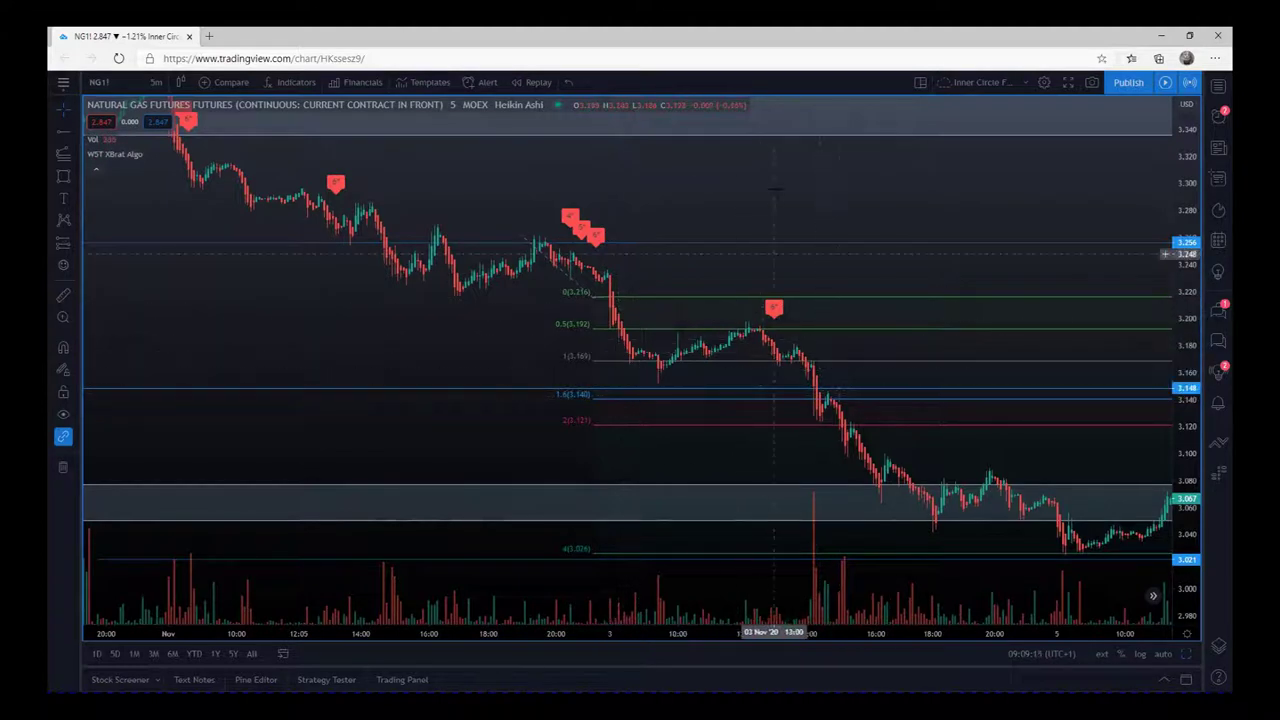
{"action": "left_click", "coordinate": [603, 366]}
{"action": "left_click", "coordinate": [855, 121]}
- Draw a Trend-Based Fib Extension from 3.200 at the 3 November swing high down to 3.147
{"action": "mouse_move", "coordinate": [743, 418]}
{"action": "left_mouse_down"}
{"action": "mouse_move", "coordinate": [731, 369]}
{"action": "mouse_move", "coordinate": [707, 352]}
{"action": "left_mouse_up"}
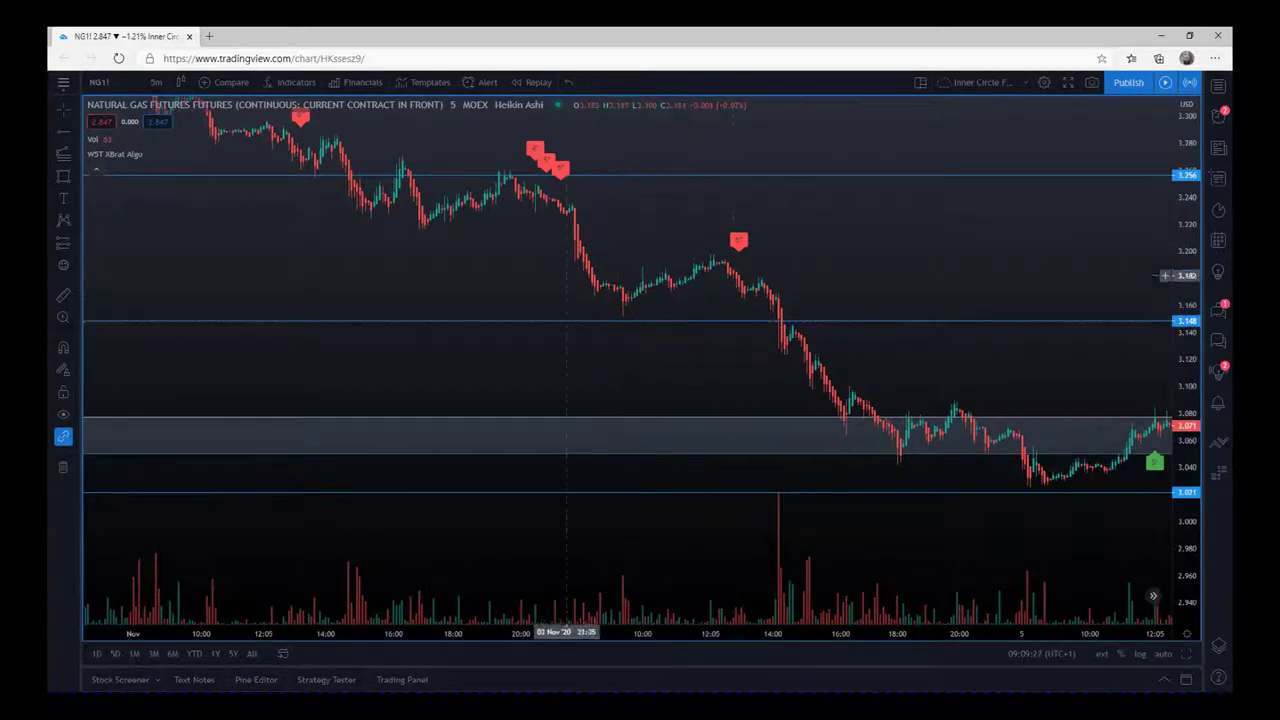
{"action": "left_click", "coordinate": [63, 153]}
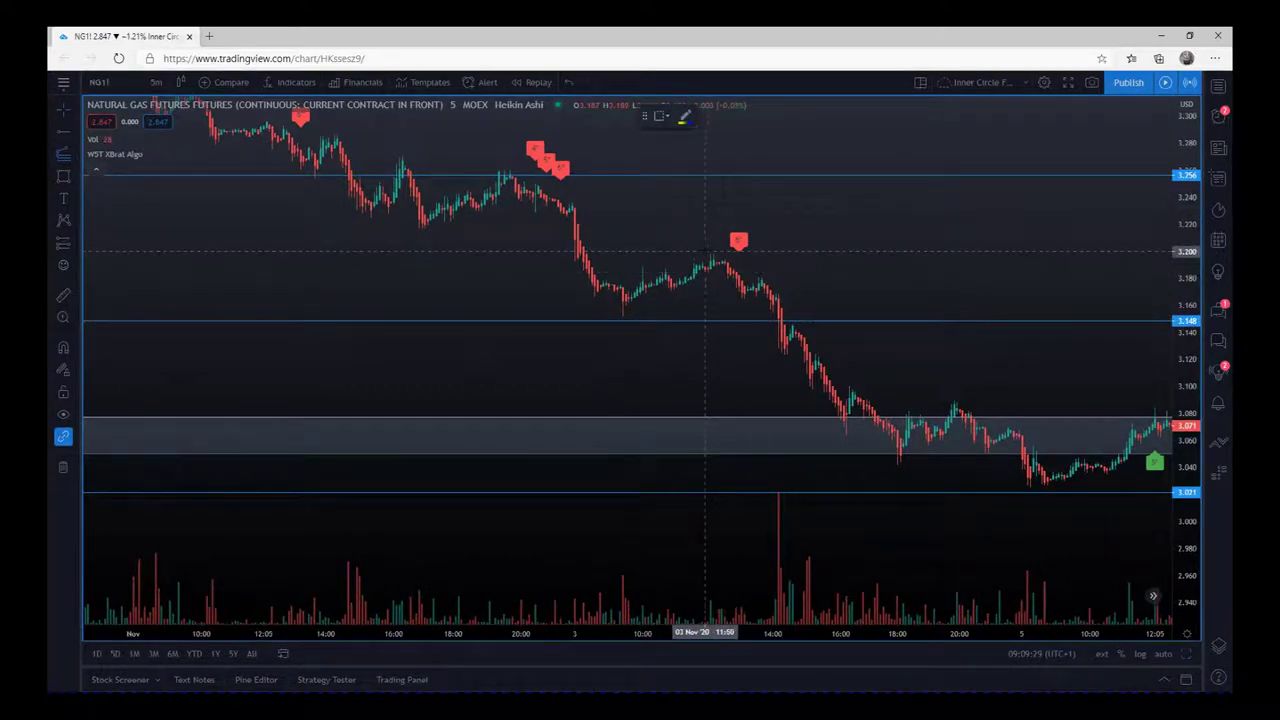
{"action": "left_click", "coordinate": [696, 251]}
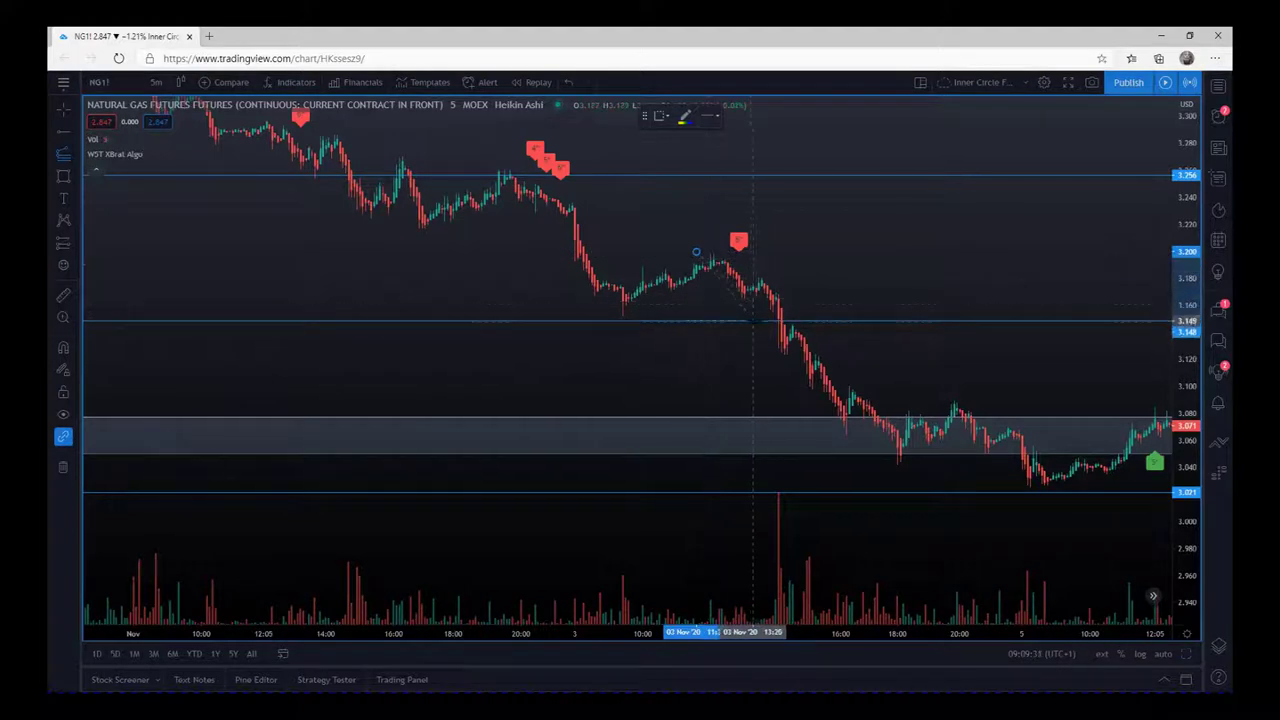
{"action": "left_click", "coordinate": [756, 322]}
{"action": "left_click", "coordinate": [756, 322]}
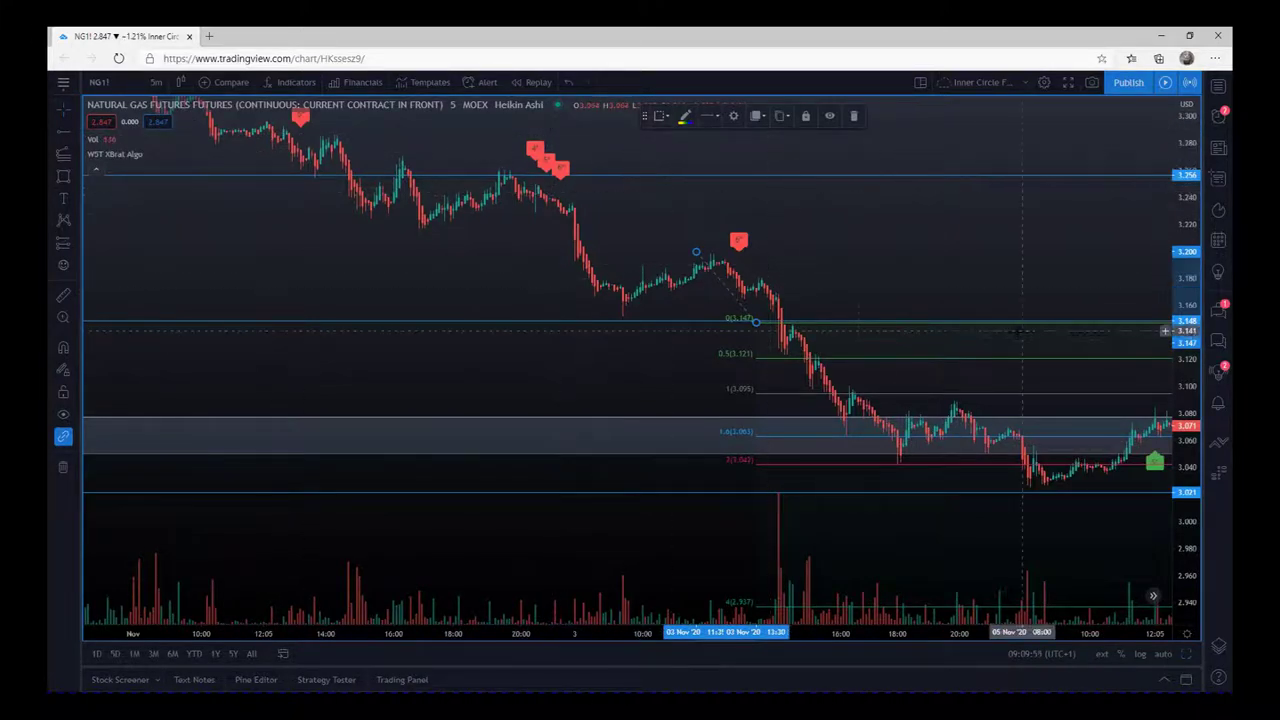
- Follow the price across the projected levels into 6 November and delete the Fib extension from the 3 November high
{"action": "left_click_drag", "start_coordinate": [1037, 277], "coordinate": [626, 156]}
{"action": "left_click_drag", "start_coordinate": [826, 423], "coordinate": [653, 405]}
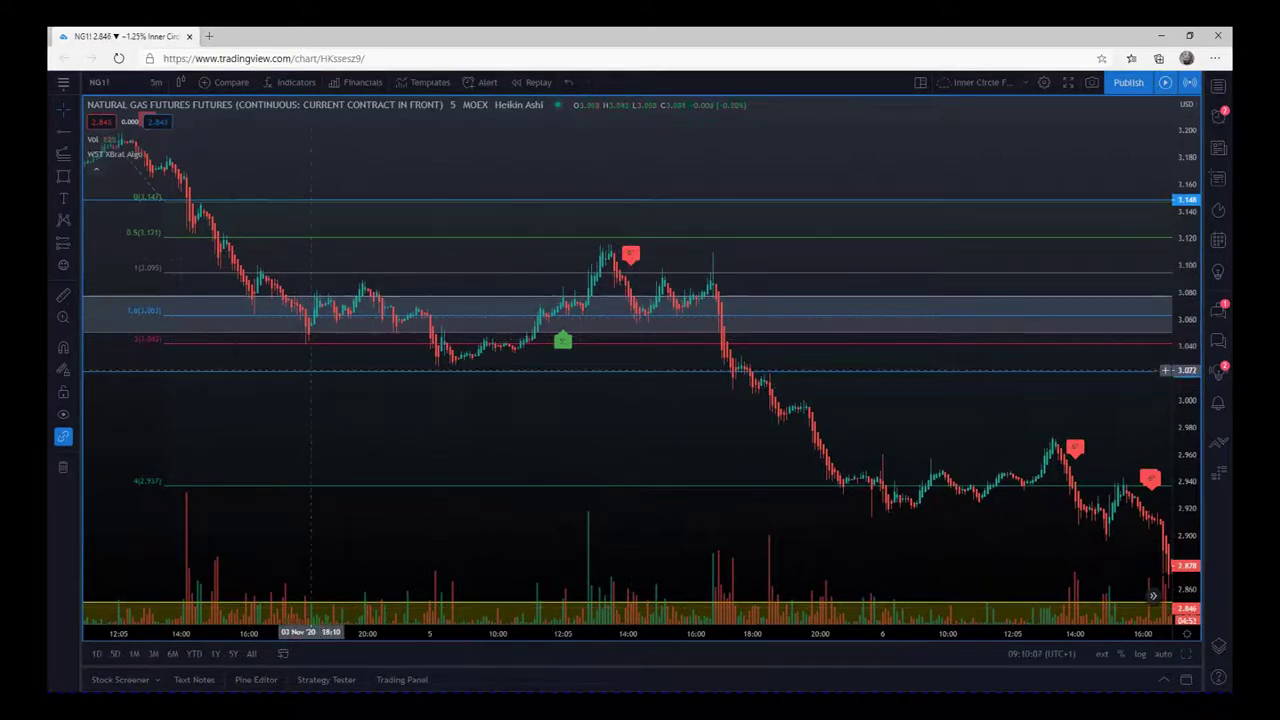
{"action": "left_click", "coordinate": [325, 240]}
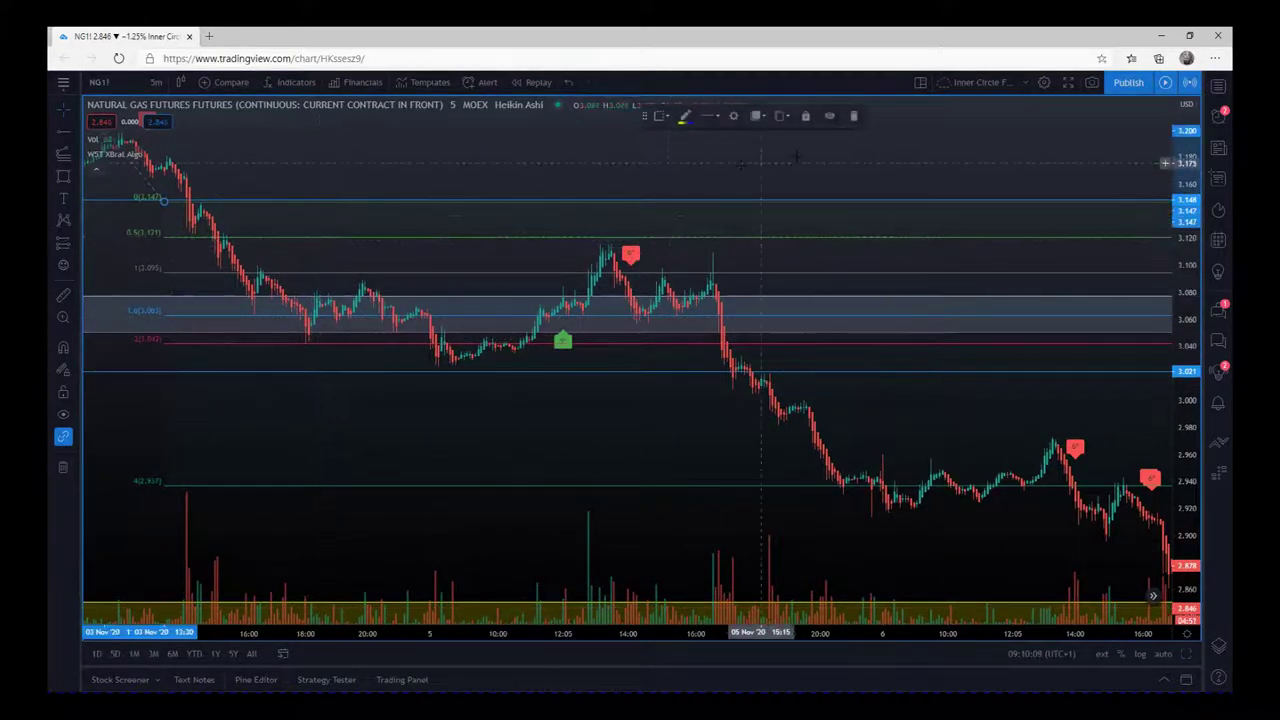
{"action": "left_click", "coordinate": [853, 116]}
- Draw a Trend-Based Fib Extension from 3.117 at the 5 November swing high down to 3.020, starting the projection there
{"action": "left_click", "coordinate": [63, 154]}
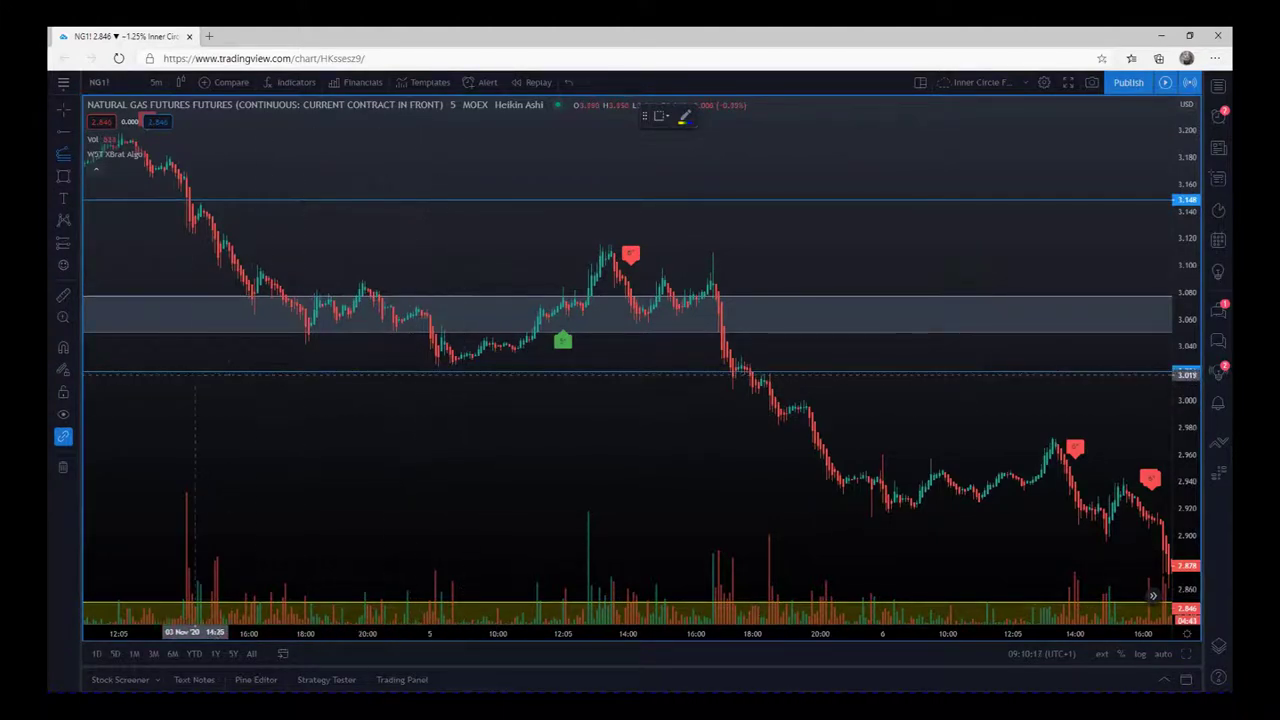
{"action": "left_click", "coordinate": [577, 241]}
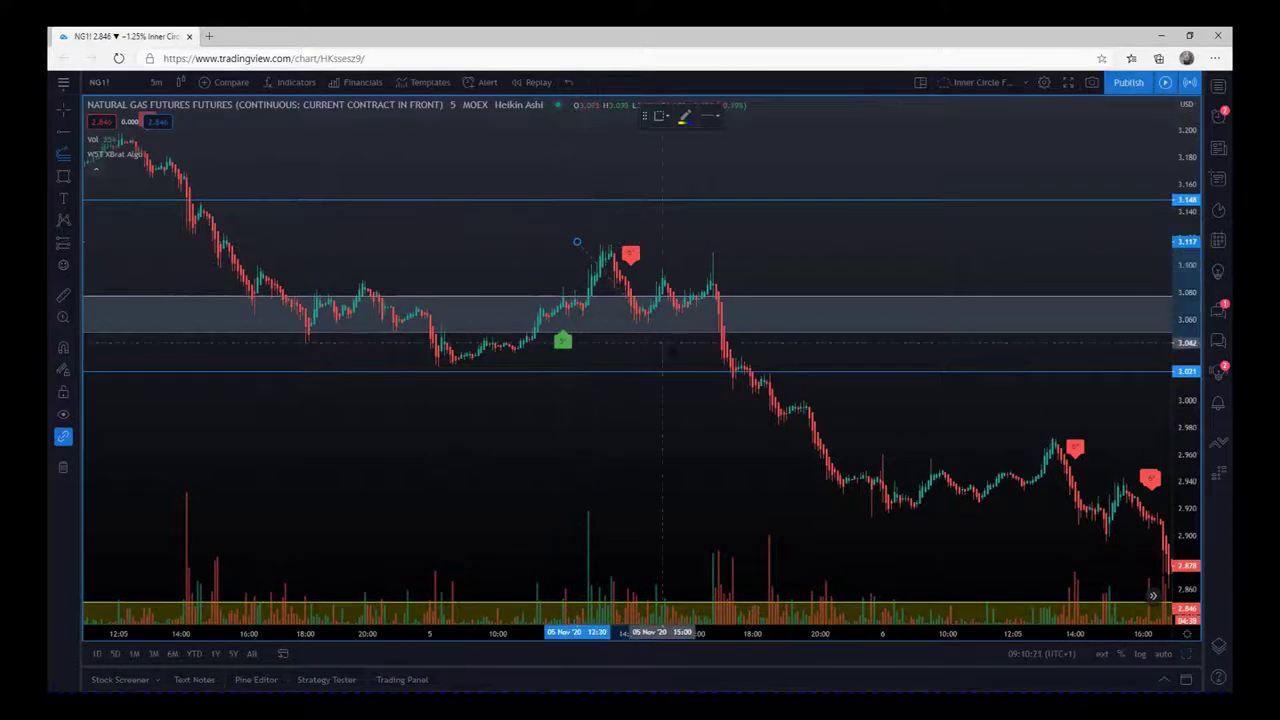
{"action": "left_click", "coordinate": [690, 373]}
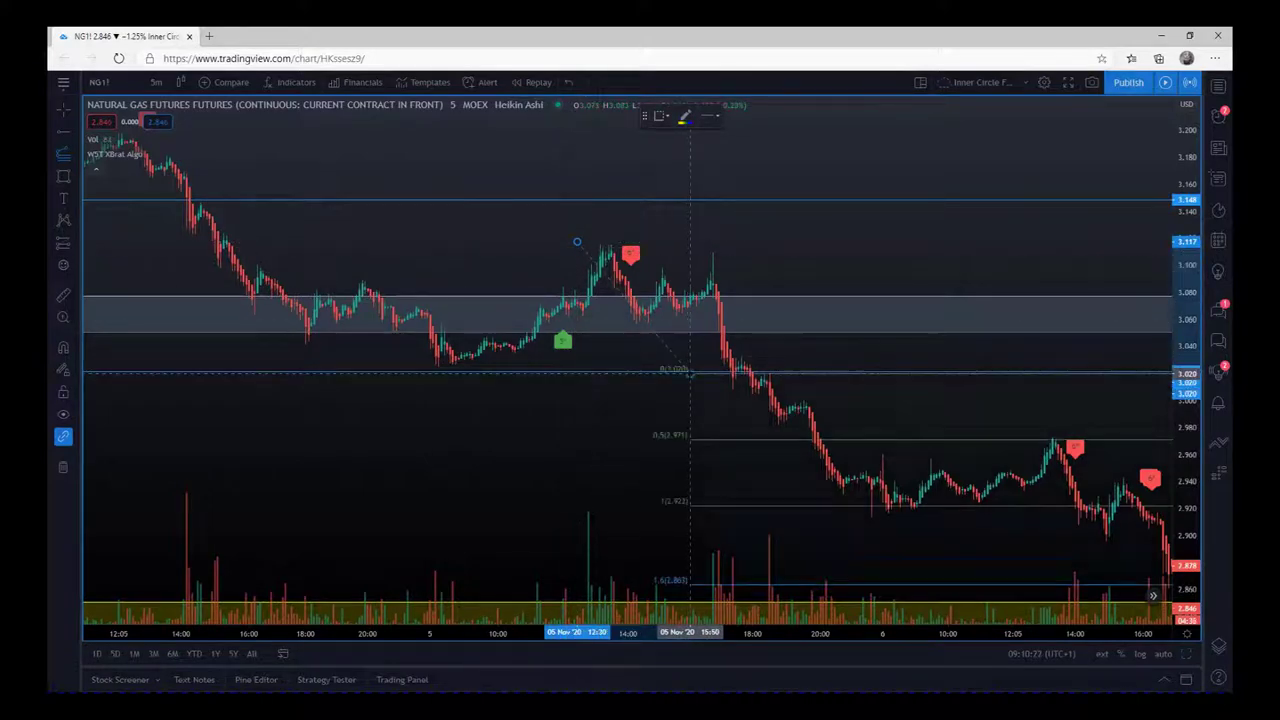
{"action": "left_click", "coordinate": [690, 372]}
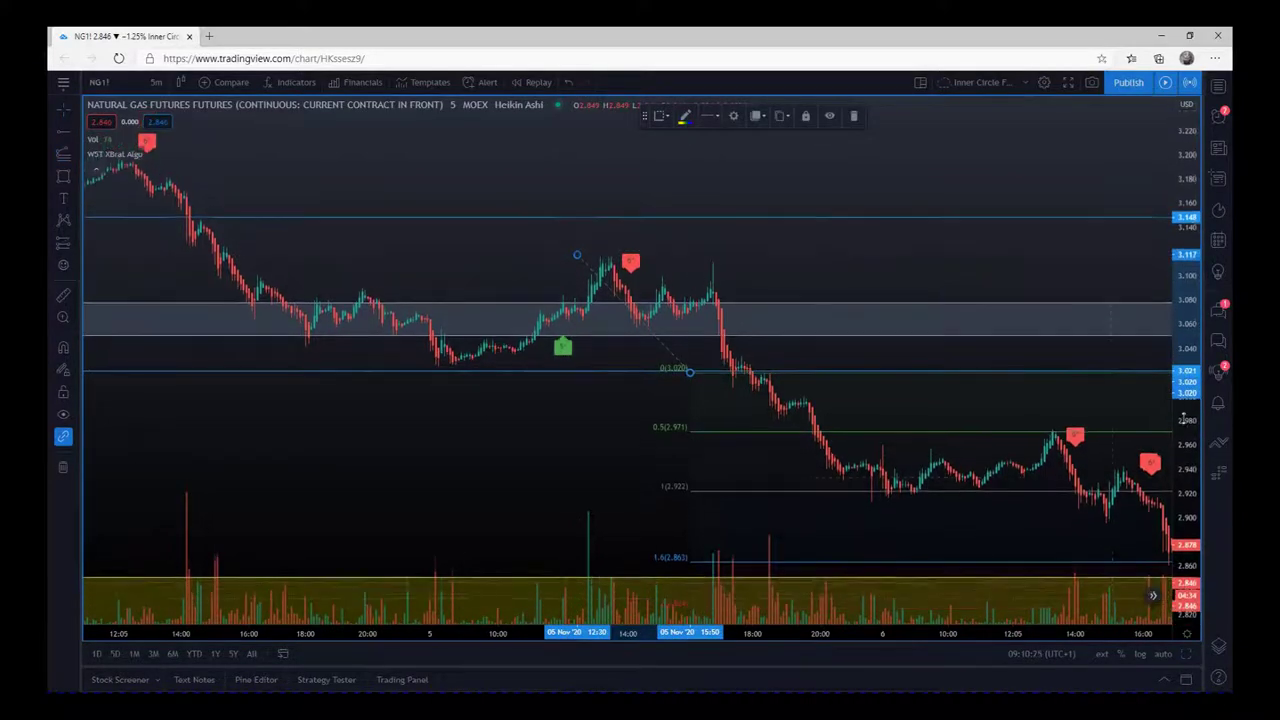
- Follow the price across the projected levels into 9 November and delete the Fib extension from the 5 November high
{"action": "left_click_drag", "start_coordinate": [988, 518], "coordinate": [773, 420]}
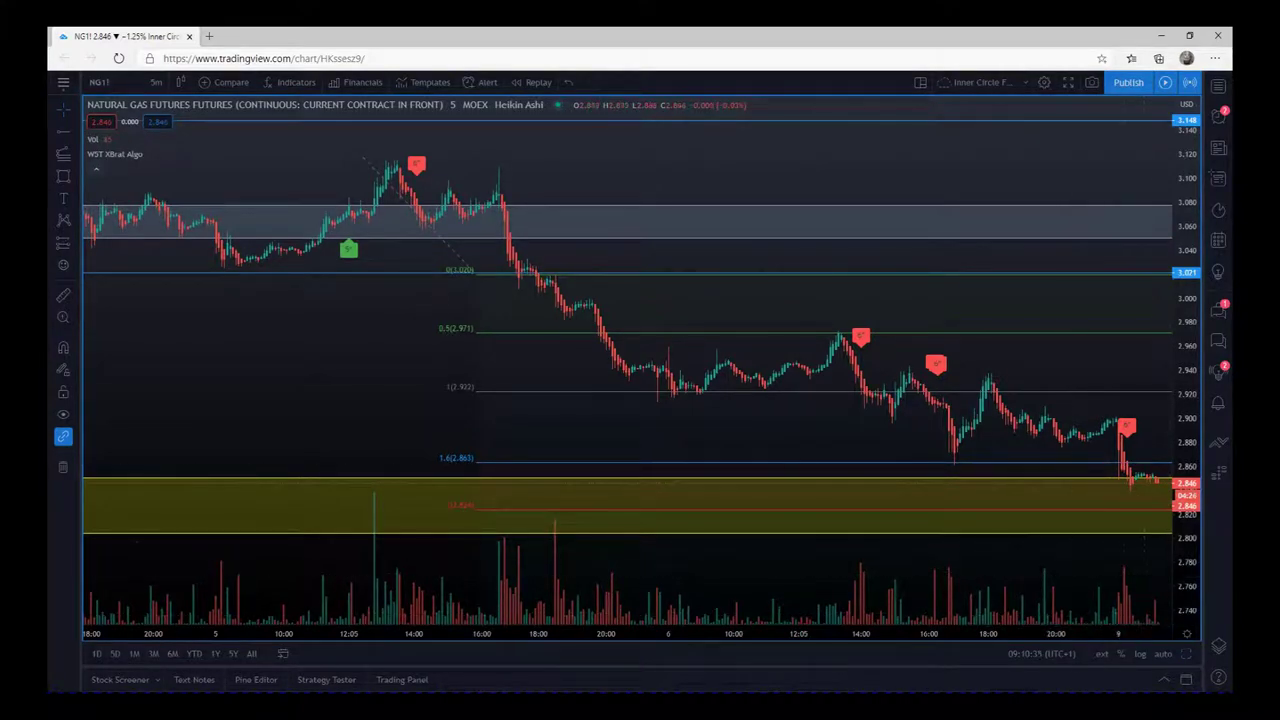
{"action": "left_click_drag", "start_coordinate": [1128, 374], "coordinate": [1096, 352]}
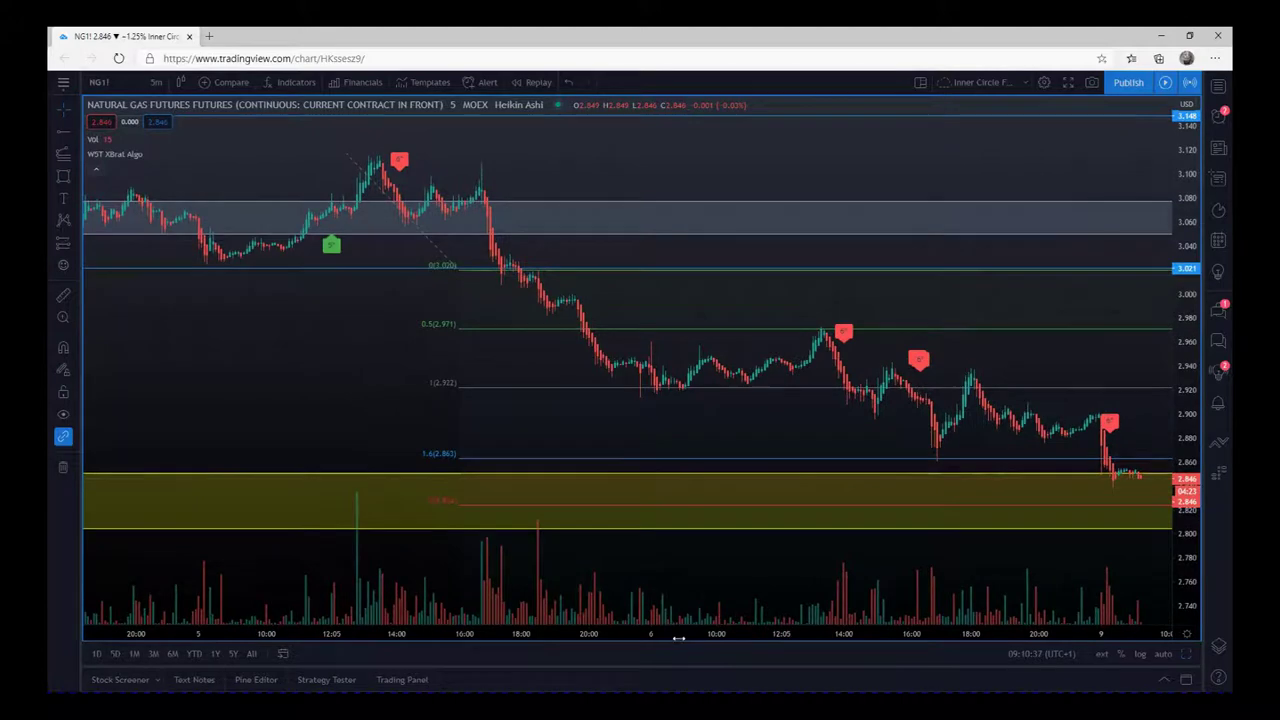
{"action": "left_click", "coordinate": [623, 596]}
{"action": "left_click_drag", "start_coordinate": [650, 360], "coordinate": [547, 427]}
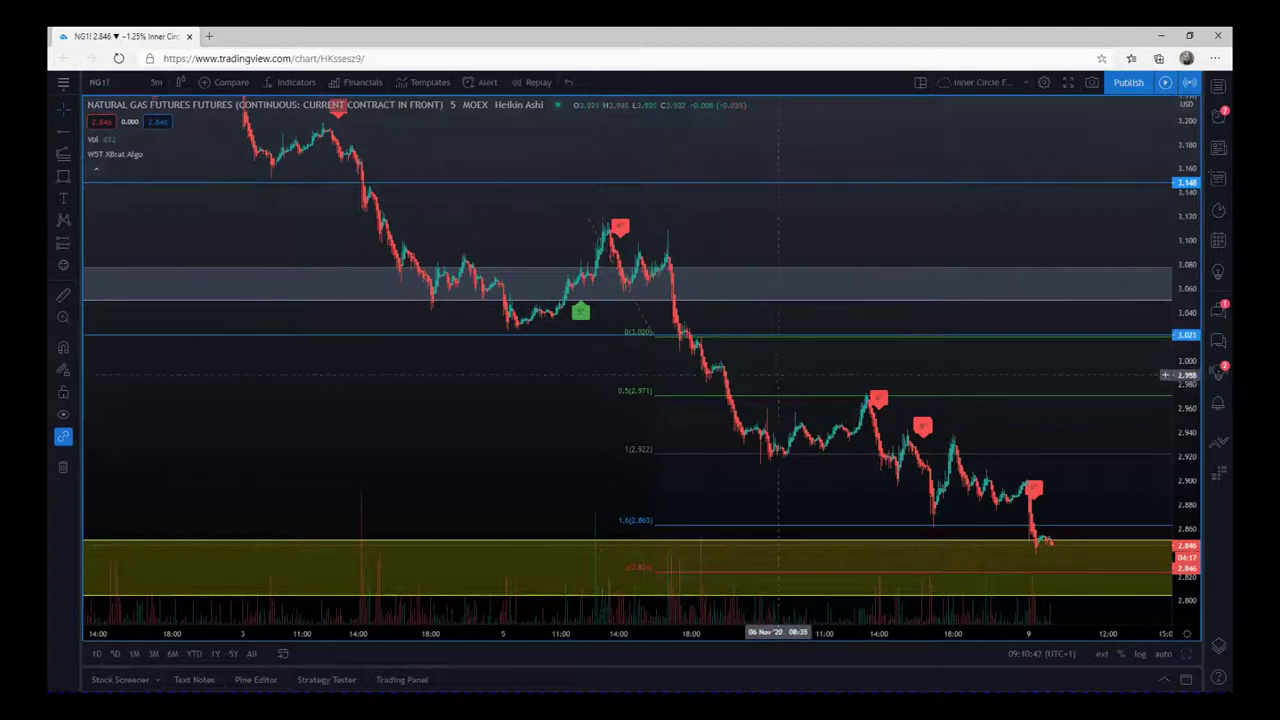
{"action": "left_click", "coordinate": [774, 400]}
{"action": "left_click", "coordinate": [855, 117]}
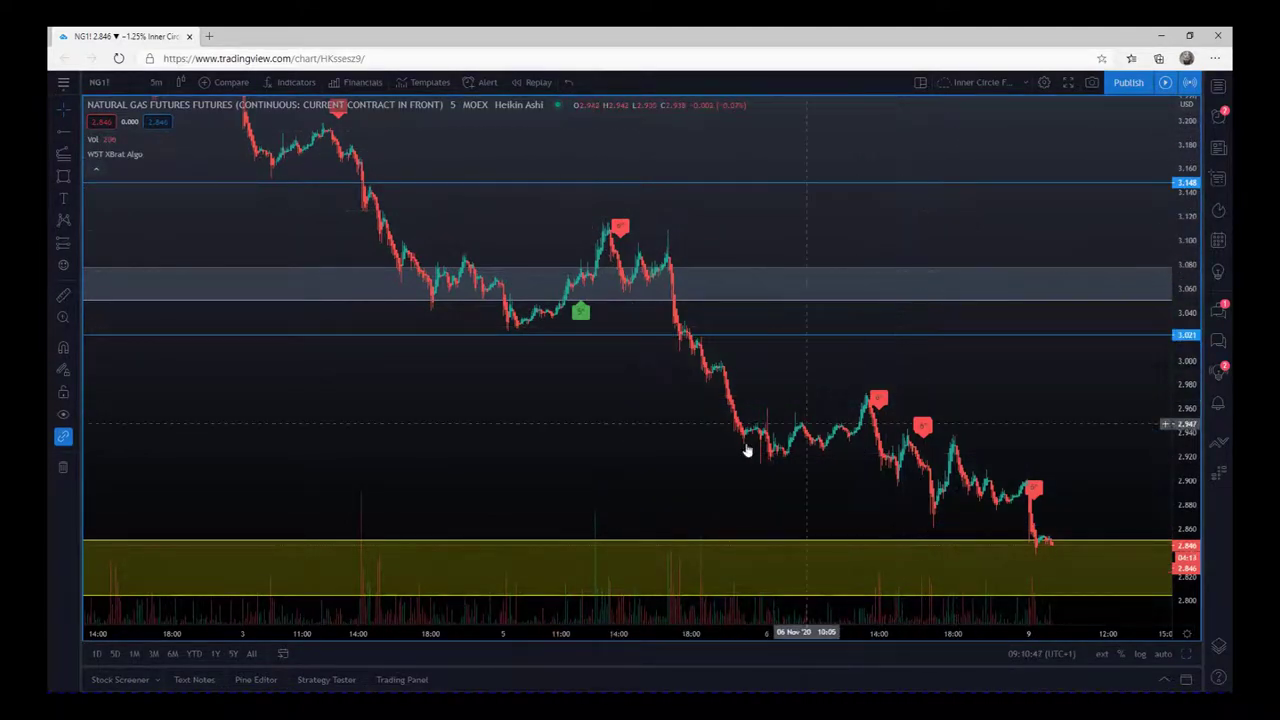
- Draw a thin rectangle zone along the 3.148 level, from 27 October to 10 November, reaching up to about 3.154
{"action": "scroll", "coordinate": [626, 595], "scroll_direction": "down", "scroll_amount": 5}
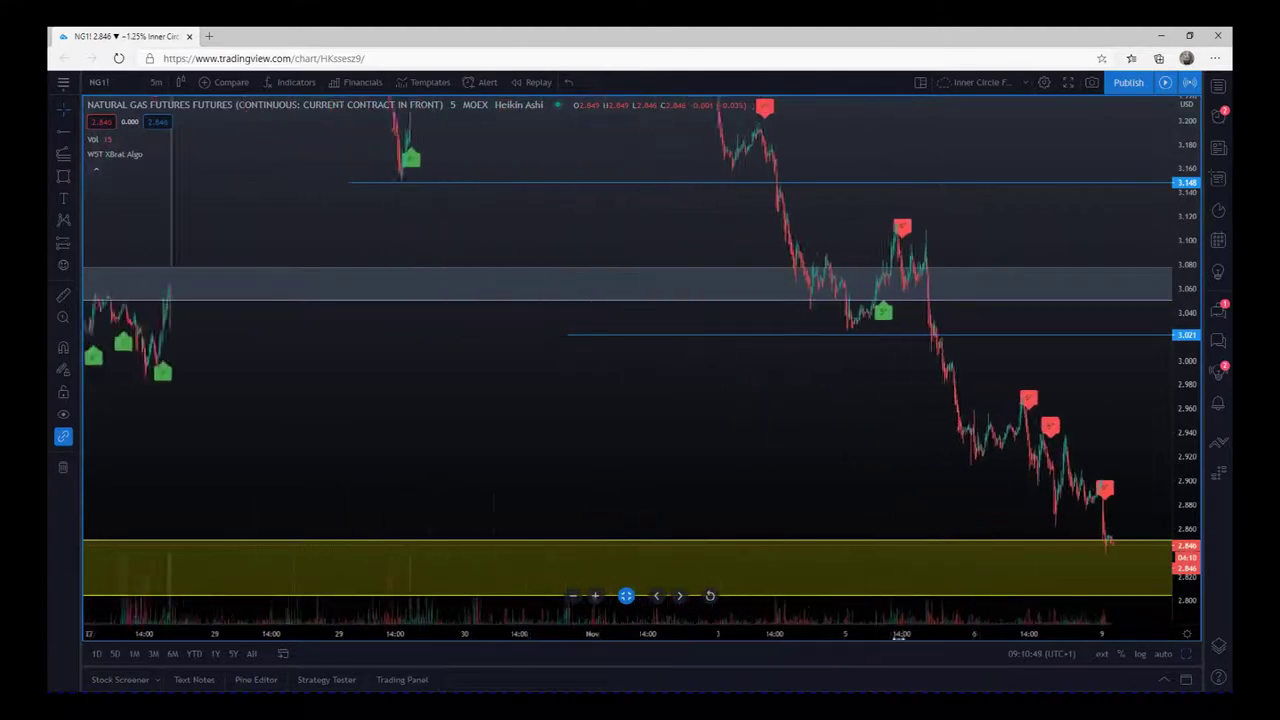
{"action": "scroll", "coordinate": [626, 595], "scroll_direction": "down", "scroll_amount": 2}
{"action": "left_click_drag", "start_coordinate": [1184, 140], "coordinate": [1160, 456]}
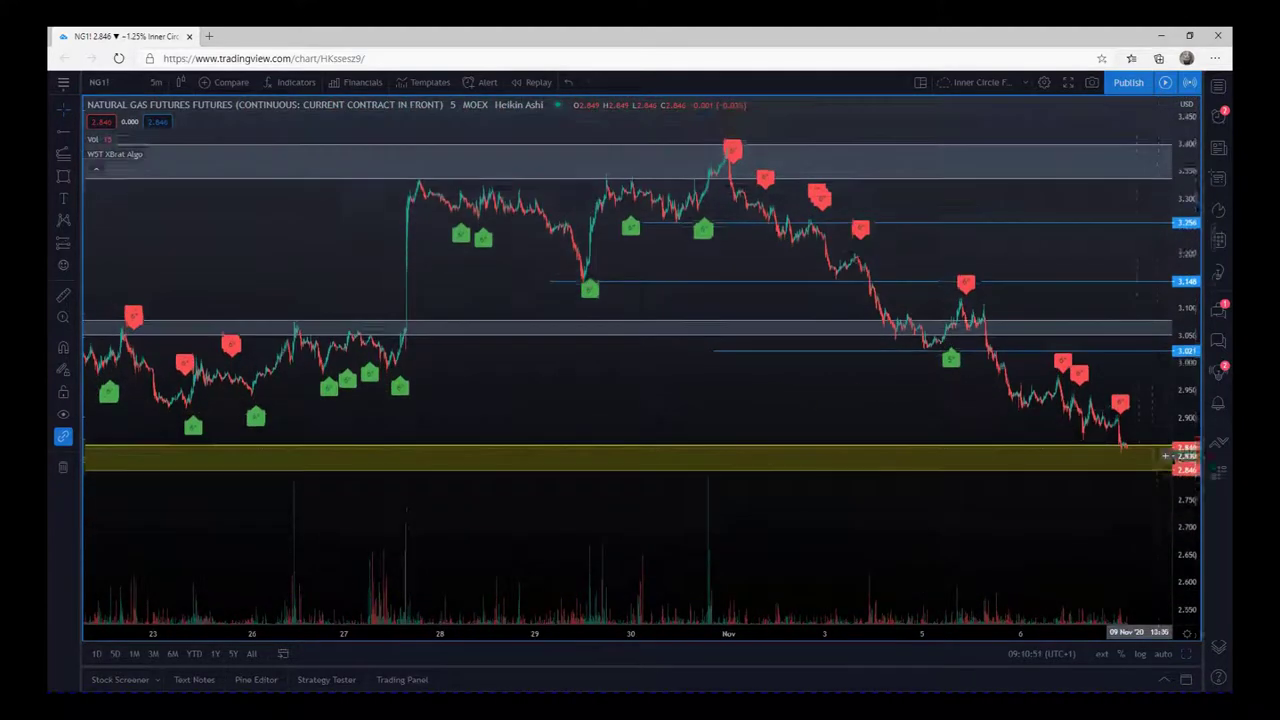
{"action": "left_click_drag", "start_coordinate": [740, 406], "coordinate": [600, 438]}
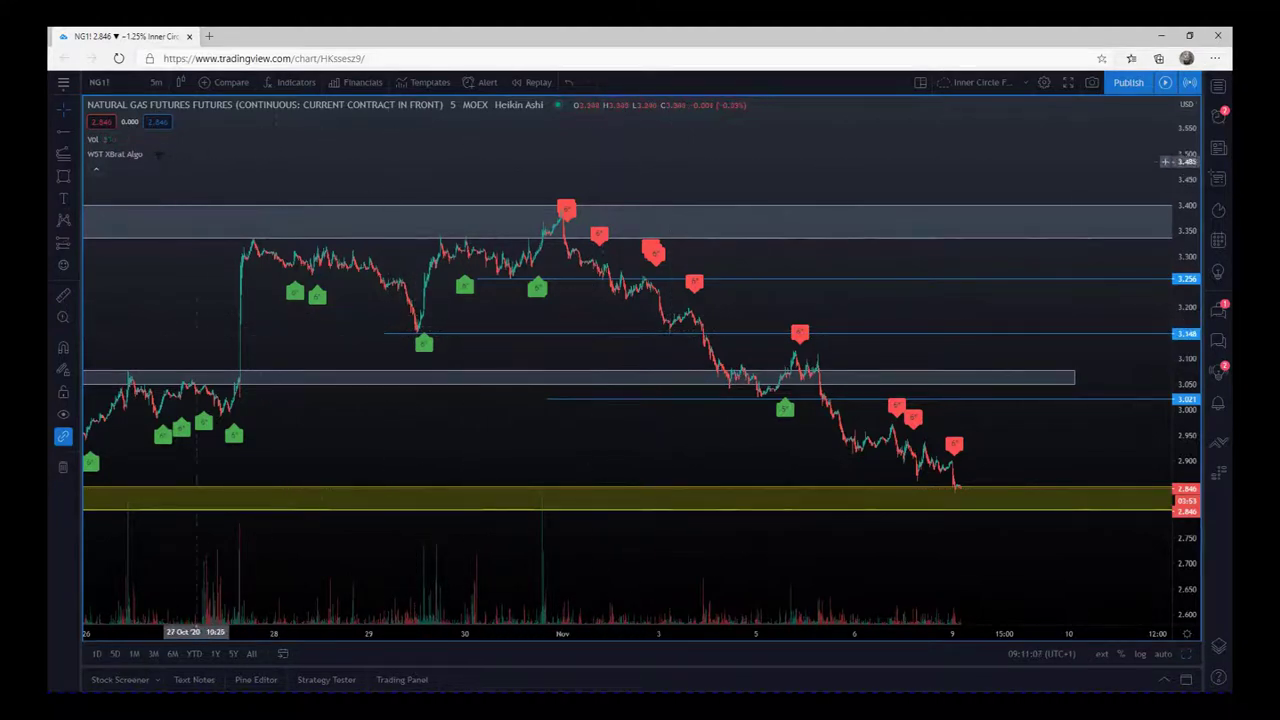
{"action": "left_click", "coordinate": [63, 177]}
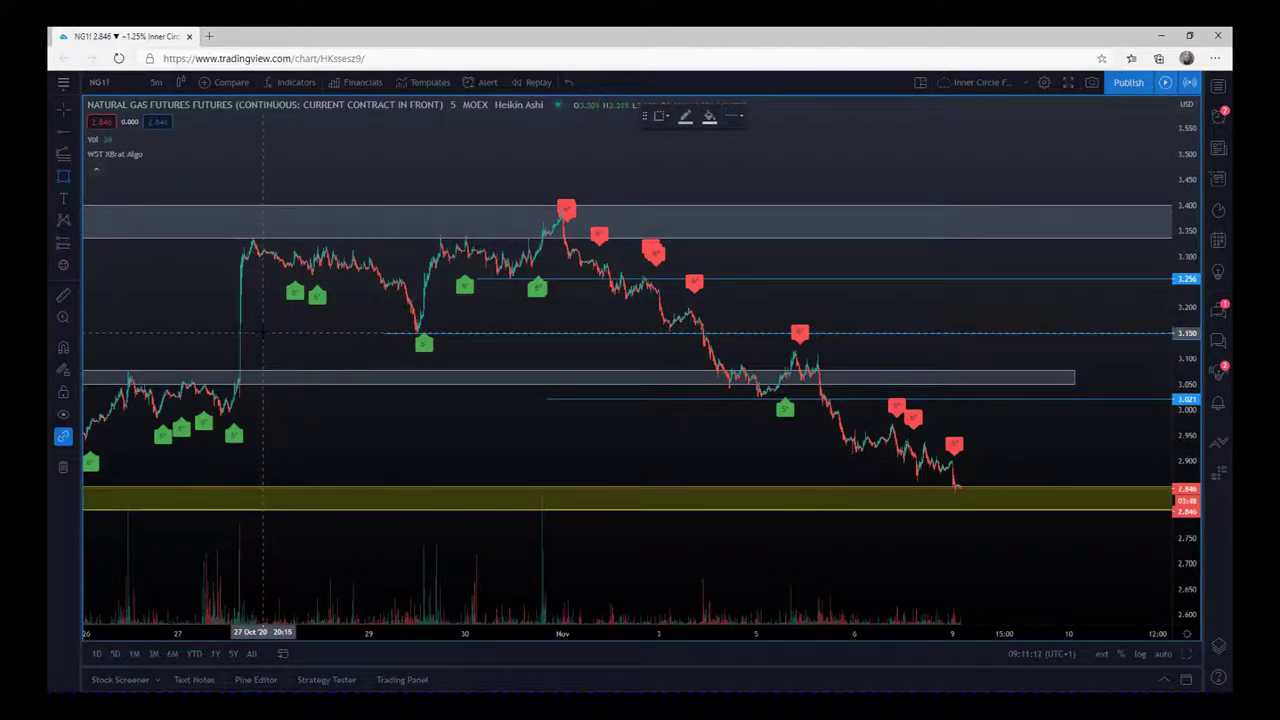
{"action": "left_click_drag", "start_coordinate": [263, 332], "coordinate": [1145, 331]}
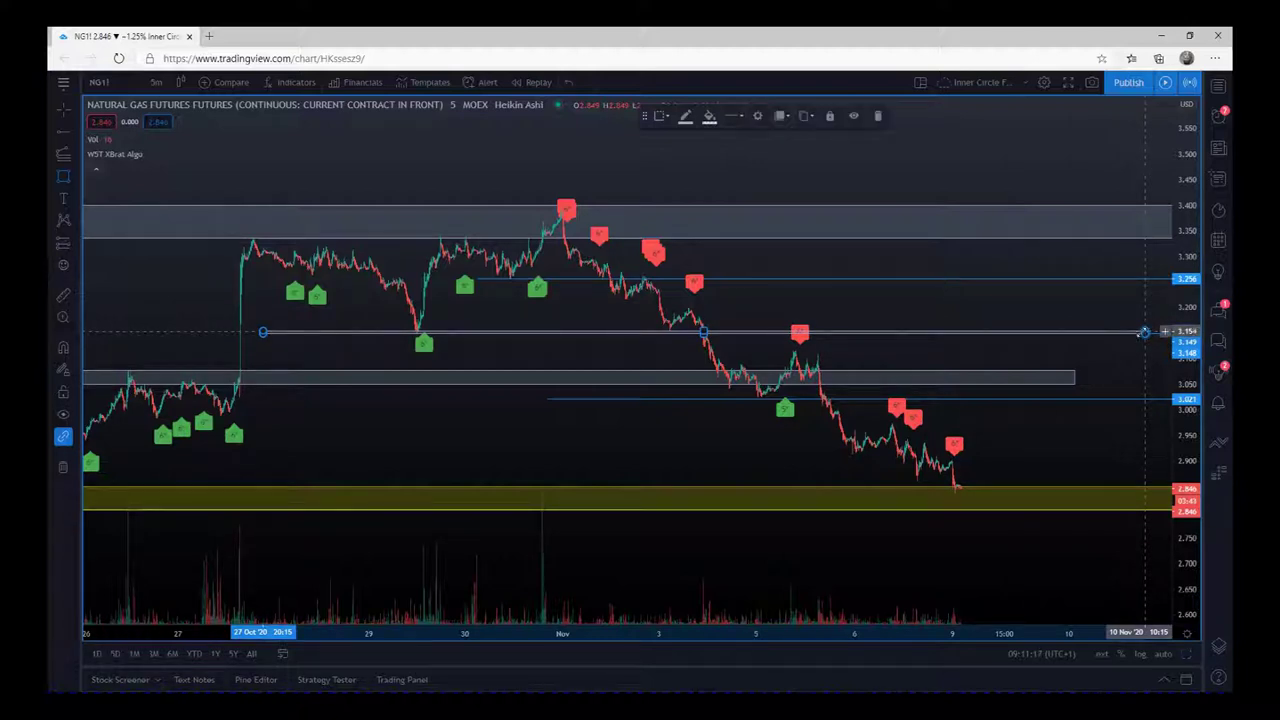
{"action": "left_click", "coordinate": [1130, 395]}
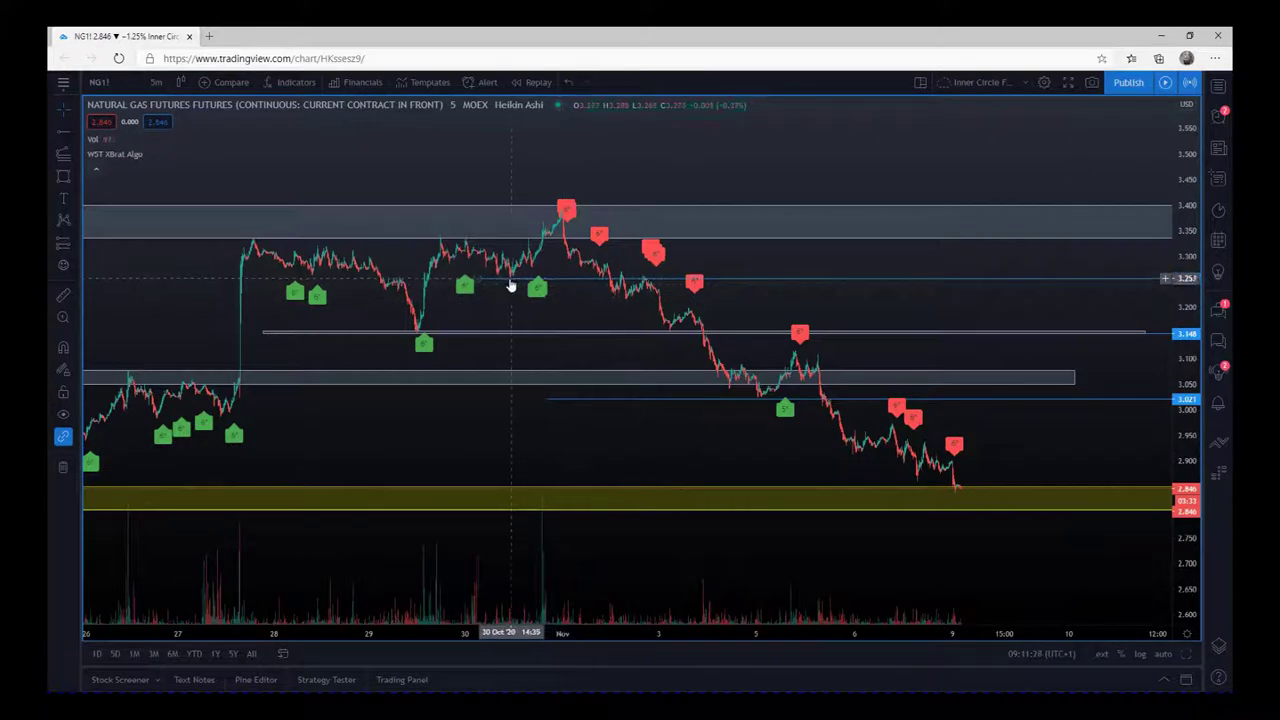
- Draw a thin rectangle zone from 3.256 to 3.263, spanning 29 October to 10 November
{"action": "left_click", "coordinate": [63, 176]}
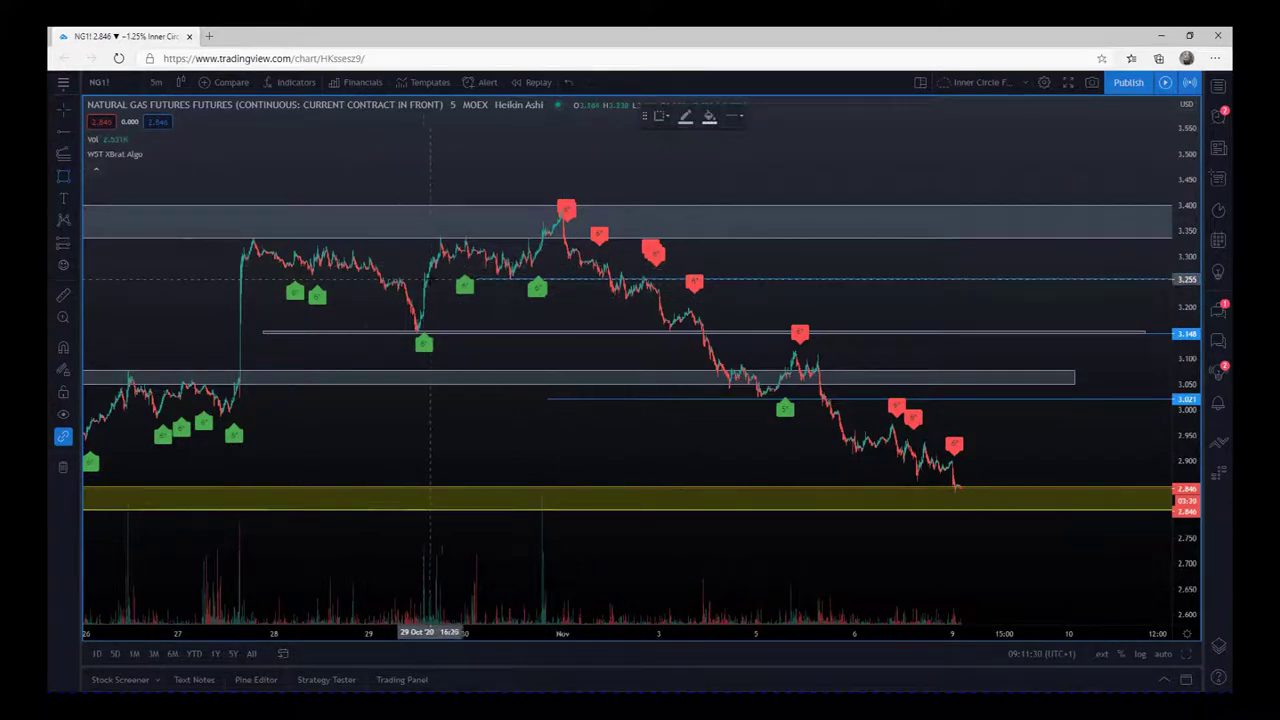
{"action": "left_click", "coordinate": [435, 274]}
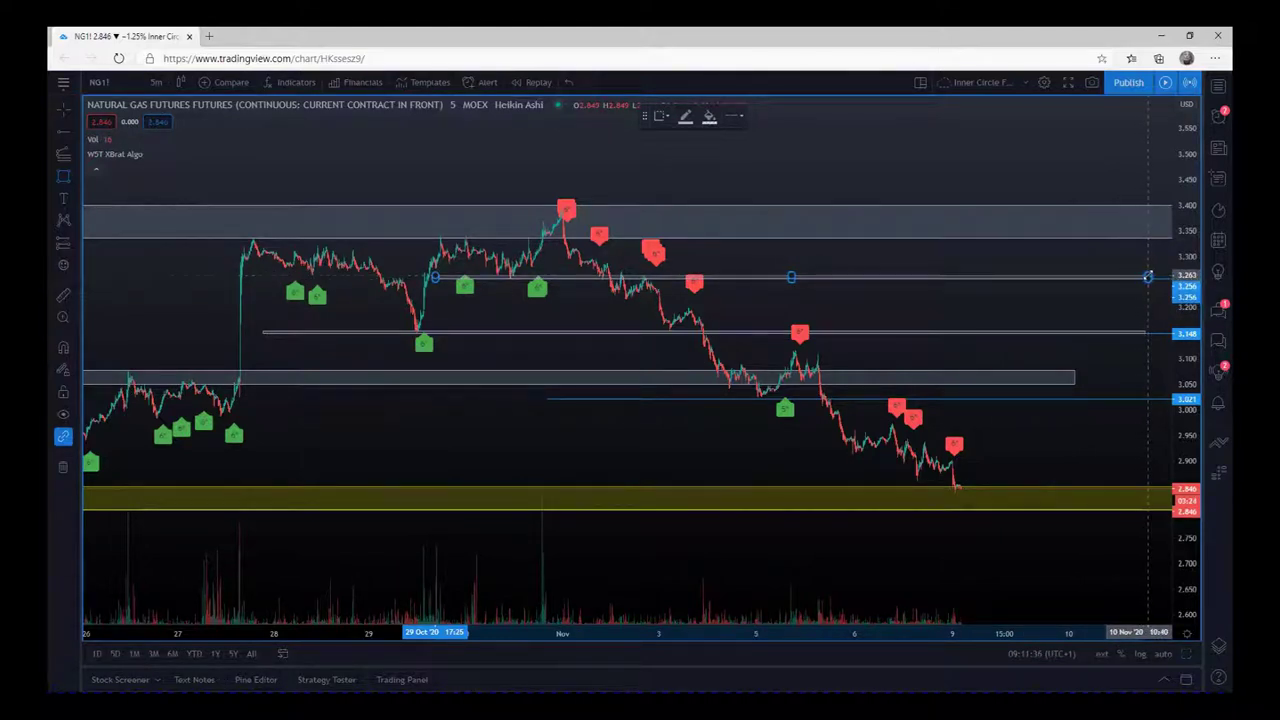
{"action": "left_click", "coordinate": [1148, 277]}
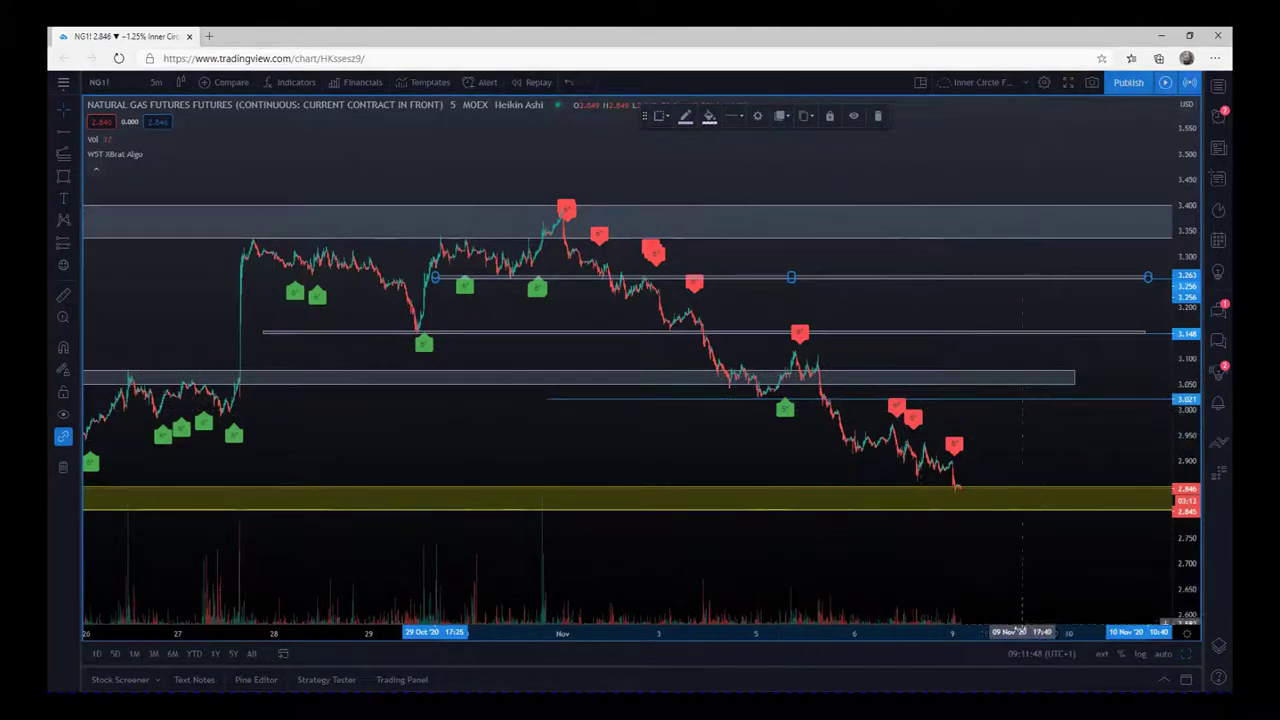
- Examine the current price at the upper yellow zone, the October price action and the lower yellow zone near 2.400
{"action": "left_click_drag", "start_coordinate": [1018, 633], "coordinate": [880, 640]}
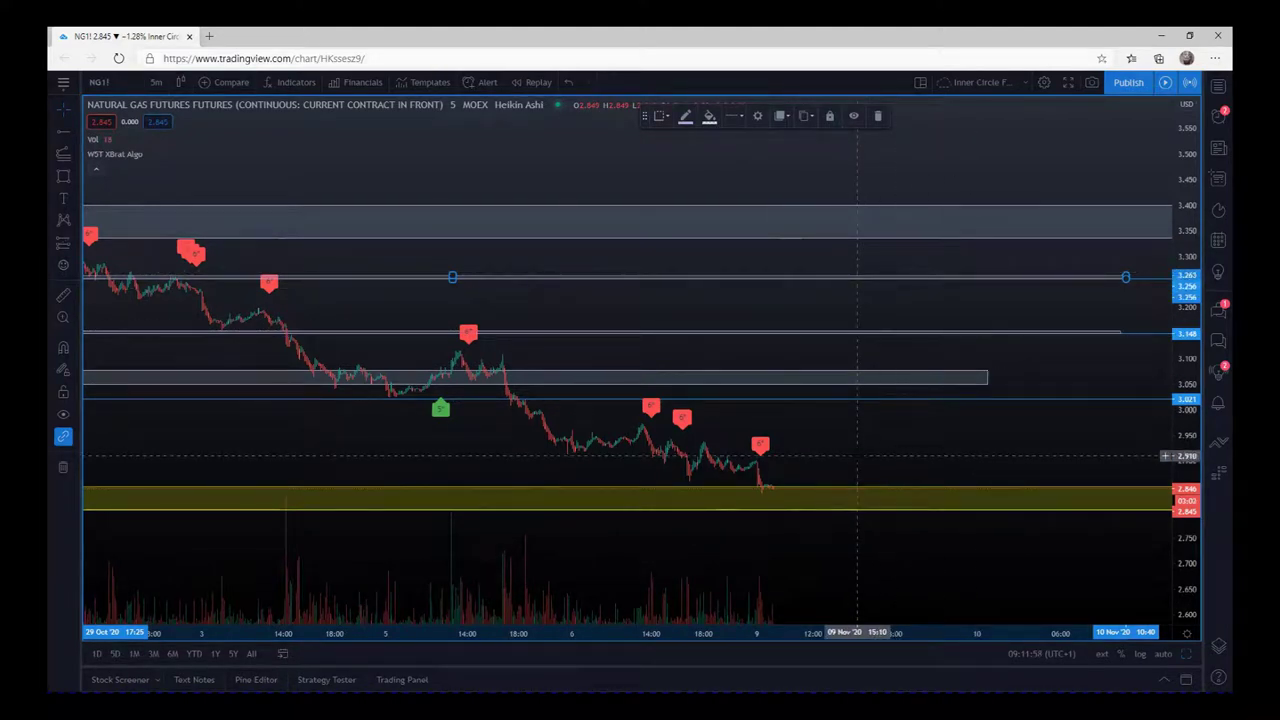
{"action": "left_click_drag", "start_coordinate": [720, 632], "coordinate": [905, 632]}
{"action": "left_click_drag", "start_coordinate": [857, 560], "coordinate": [817, 397]}
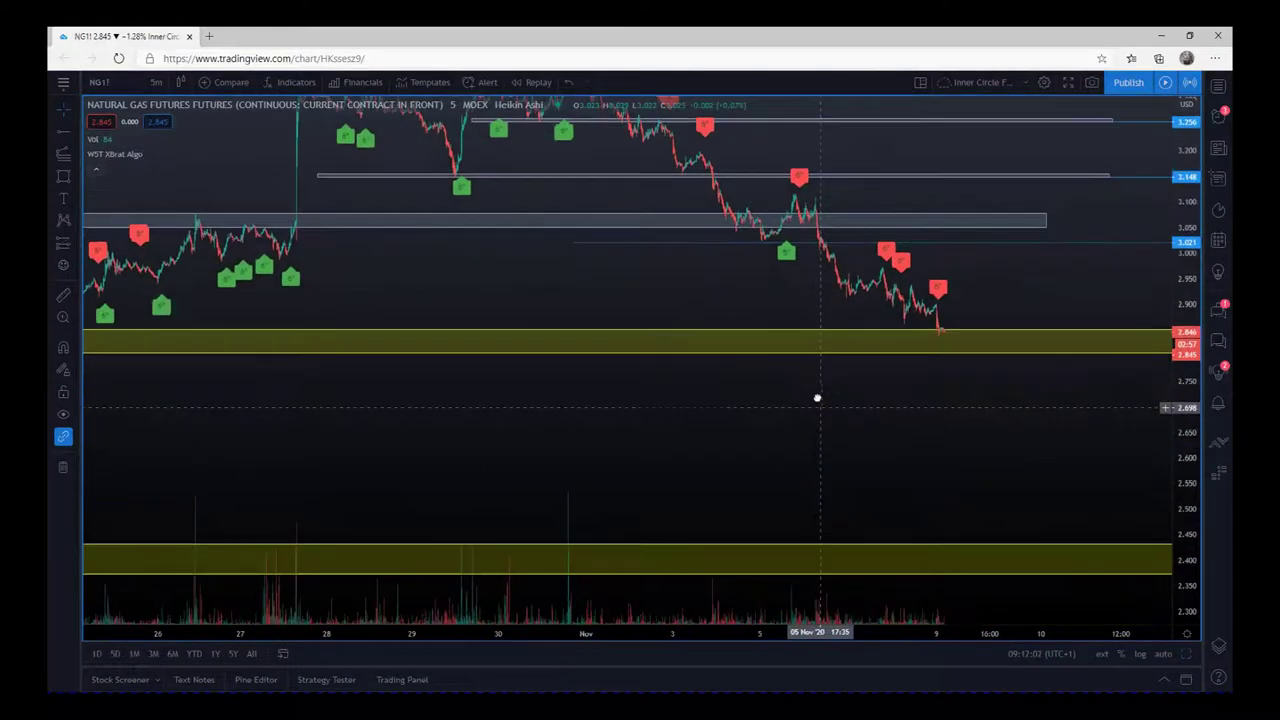
{"action": "left_click_drag", "start_coordinate": [769, 628], "coordinate": [988, 632]}
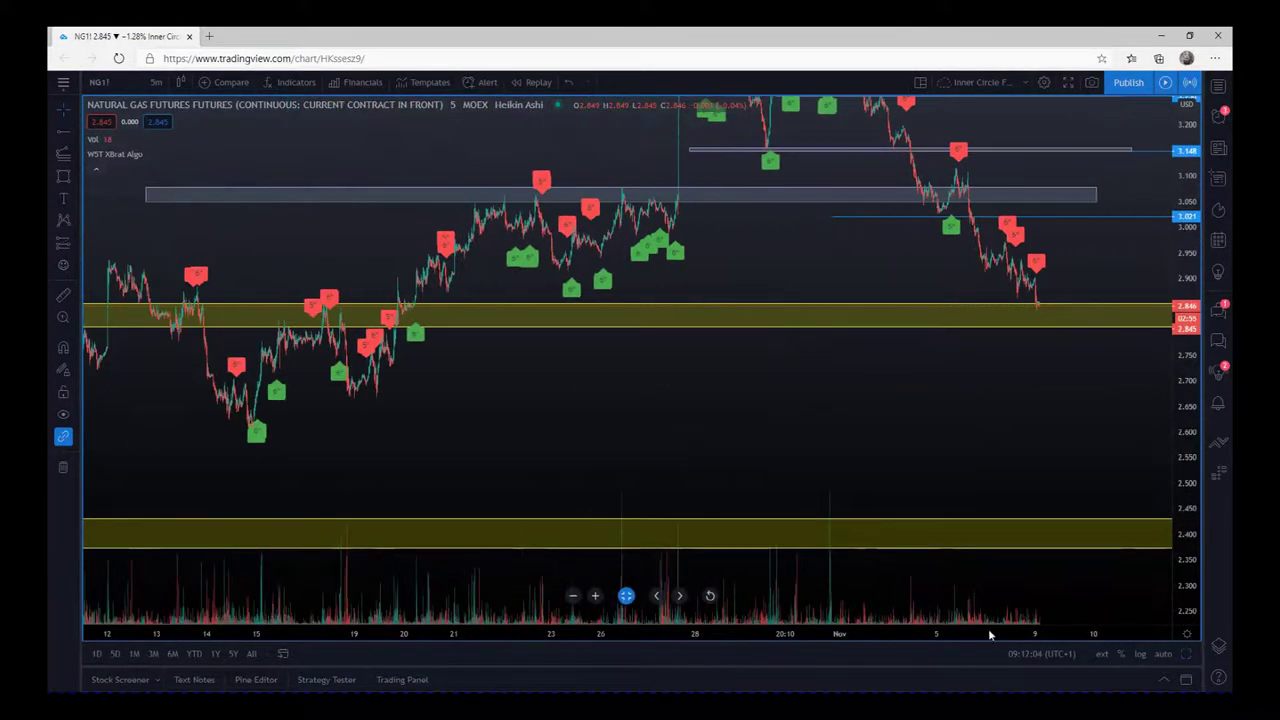
{"action": "left_click_drag", "start_coordinate": [951, 414], "coordinate": [908, 280]}
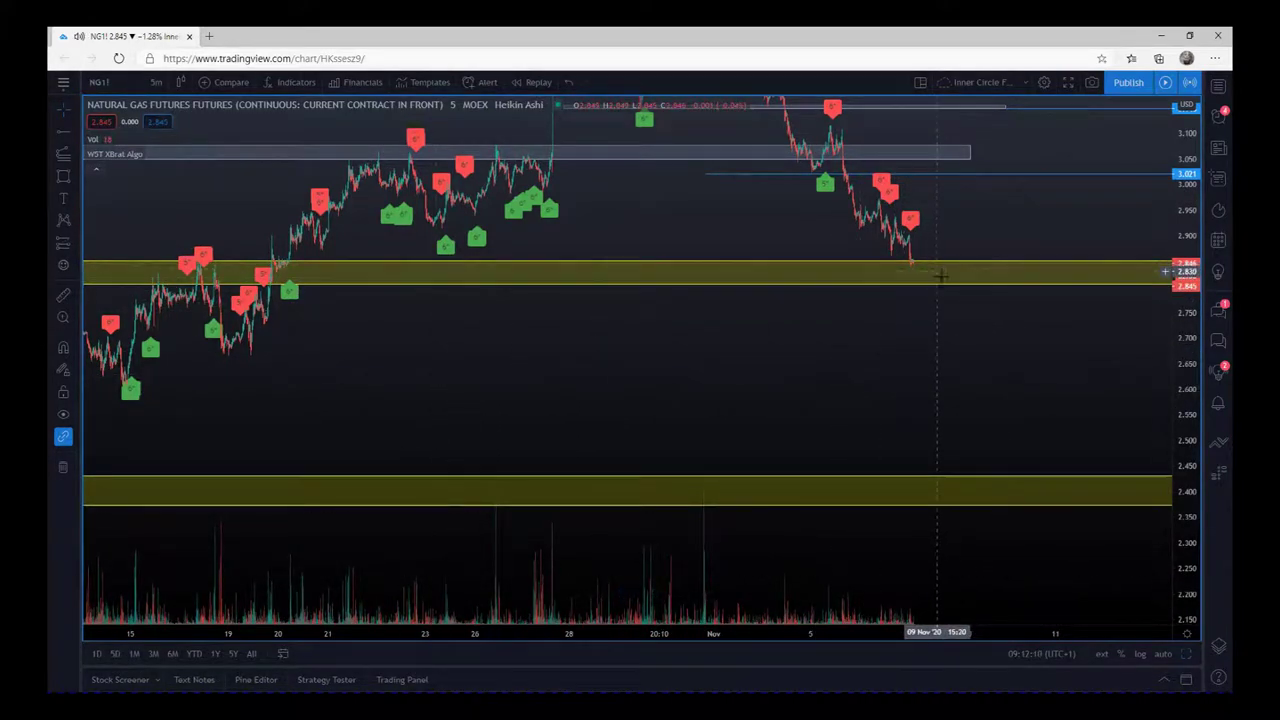
{"action": "left_click_drag", "start_coordinate": [922, 357], "coordinate": [950, 520]}
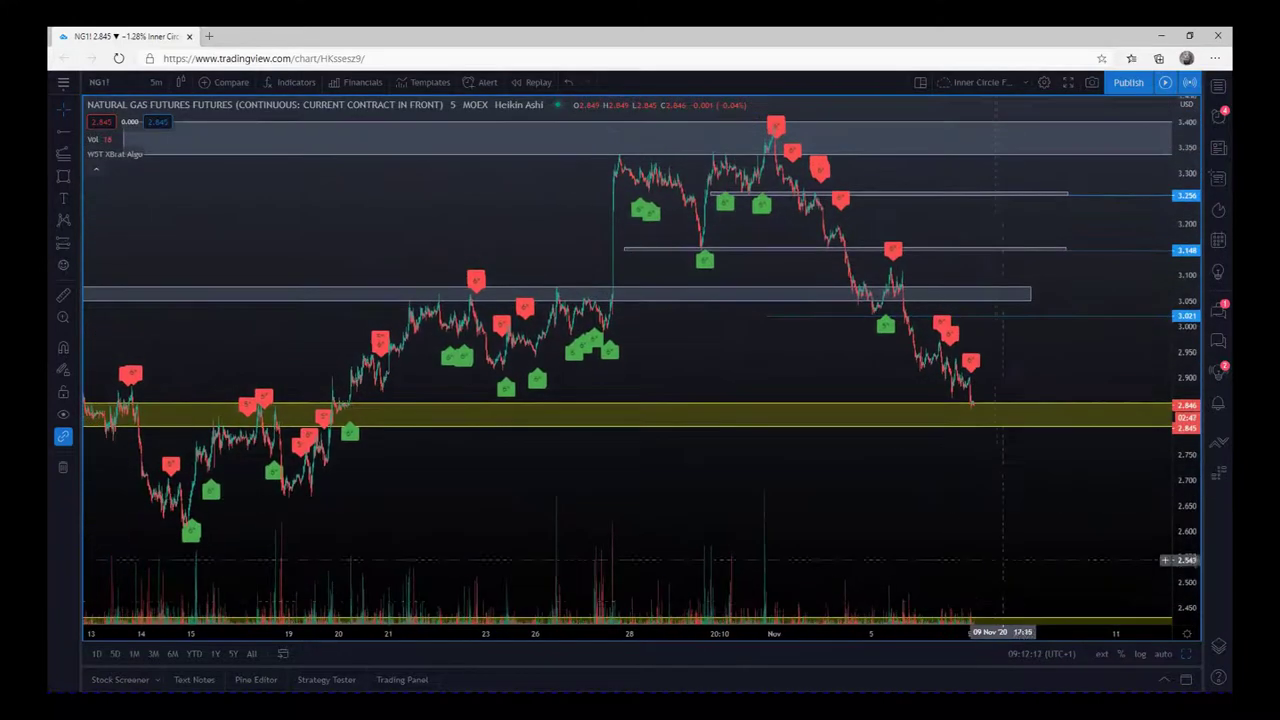
{"action": "scroll", "coordinate": [760, 520], "scroll_direction": "up", "scroll_amount": 3}
{"action": "left_click_drag", "start_coordinate": [757, 503], "coordinate": [940, 546]}
{"action": "left_click_drag", "start_coordinate": [1183, 522], "coordinate": [1183, 482]}
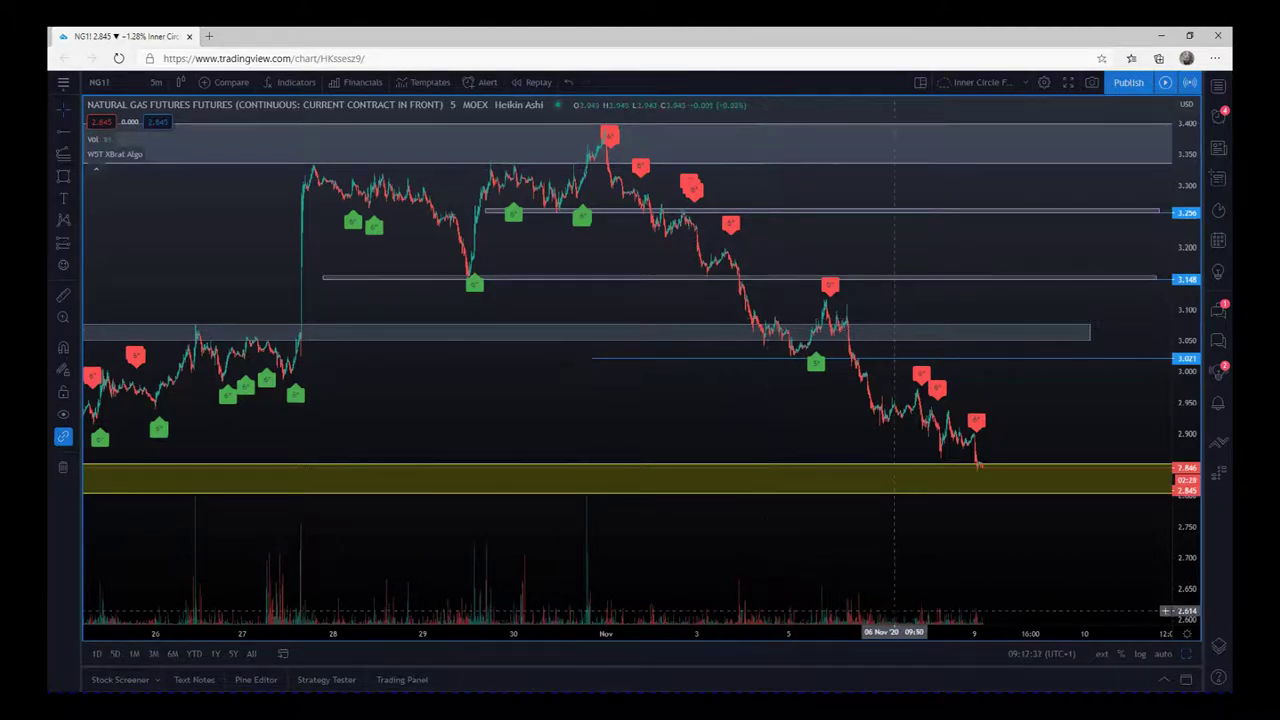
{"action": "left_click_drag", "start_coordinate": [907, 630], "coordinate": [886, 630]}
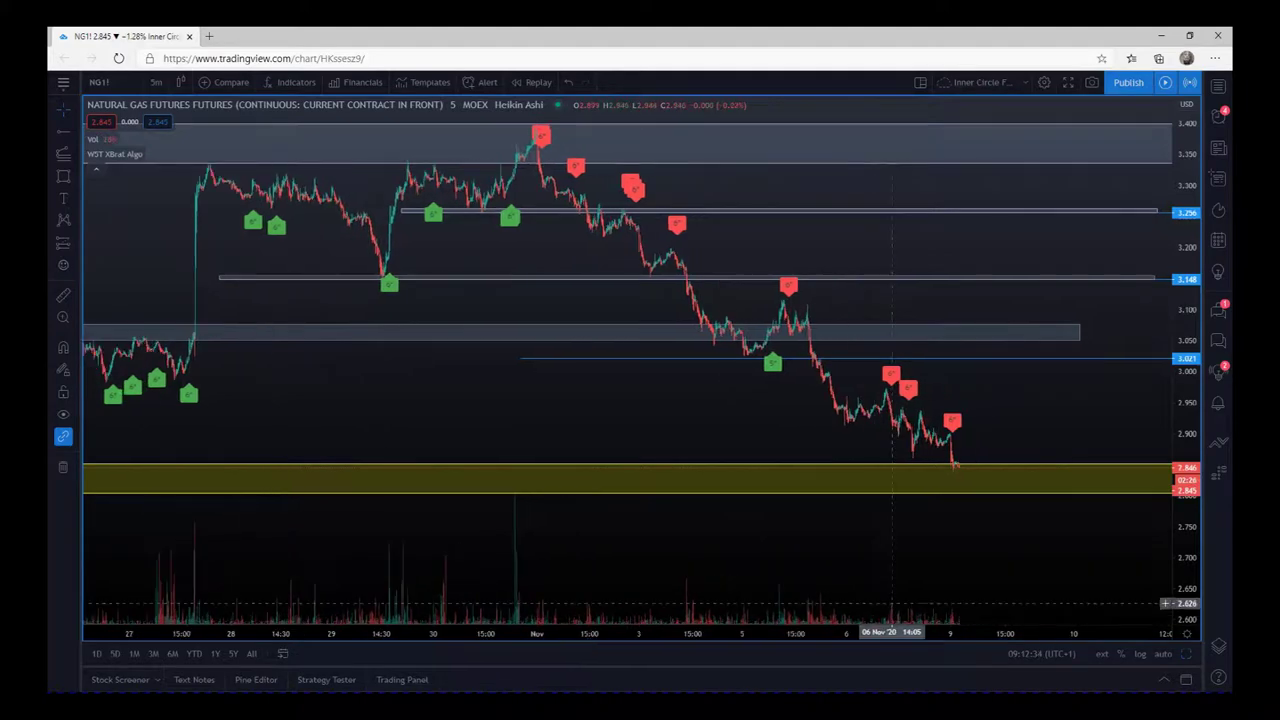
{"action": "left_click_drag", "start_coordinate": [906, 532], "coordinate": [885, 470]}
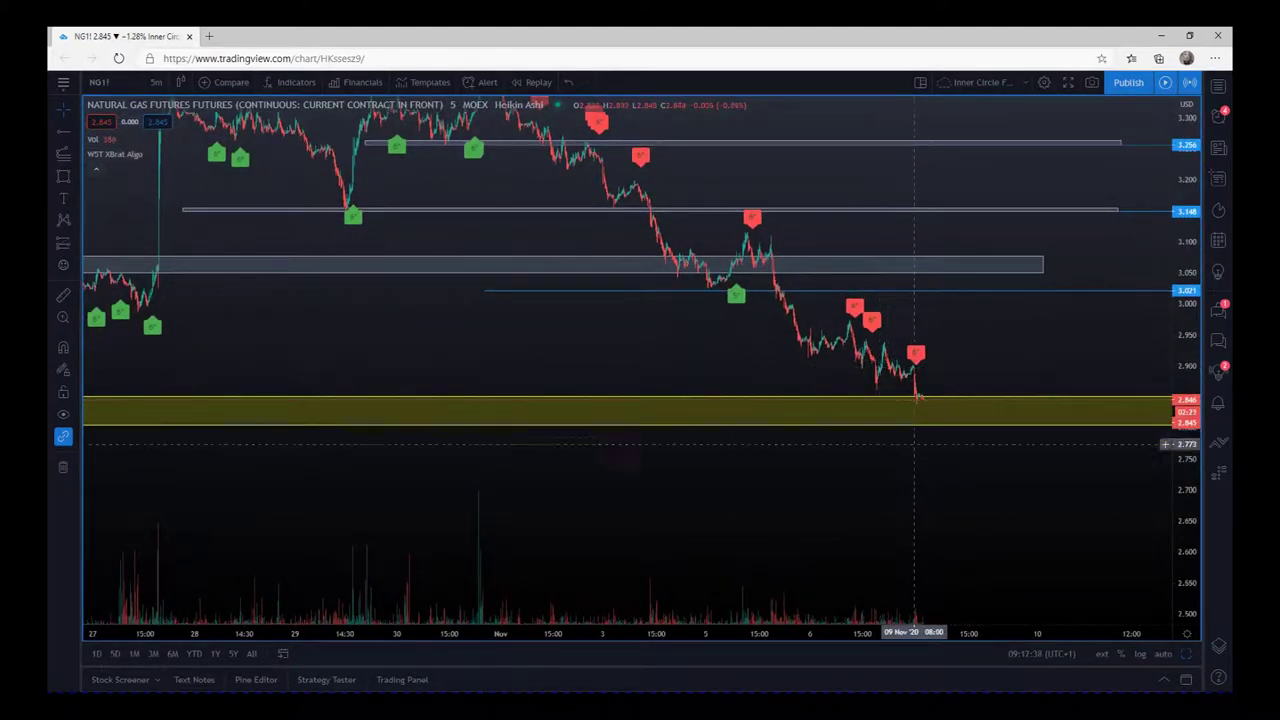
- Draw a Trend-Based Fib Extension from 2.903 at the latest sell signal down to 2.800, starting the projection there
{"action": "left_click_drag", "start_coordinate": [908, 631], "coordinate": [725, 631]}
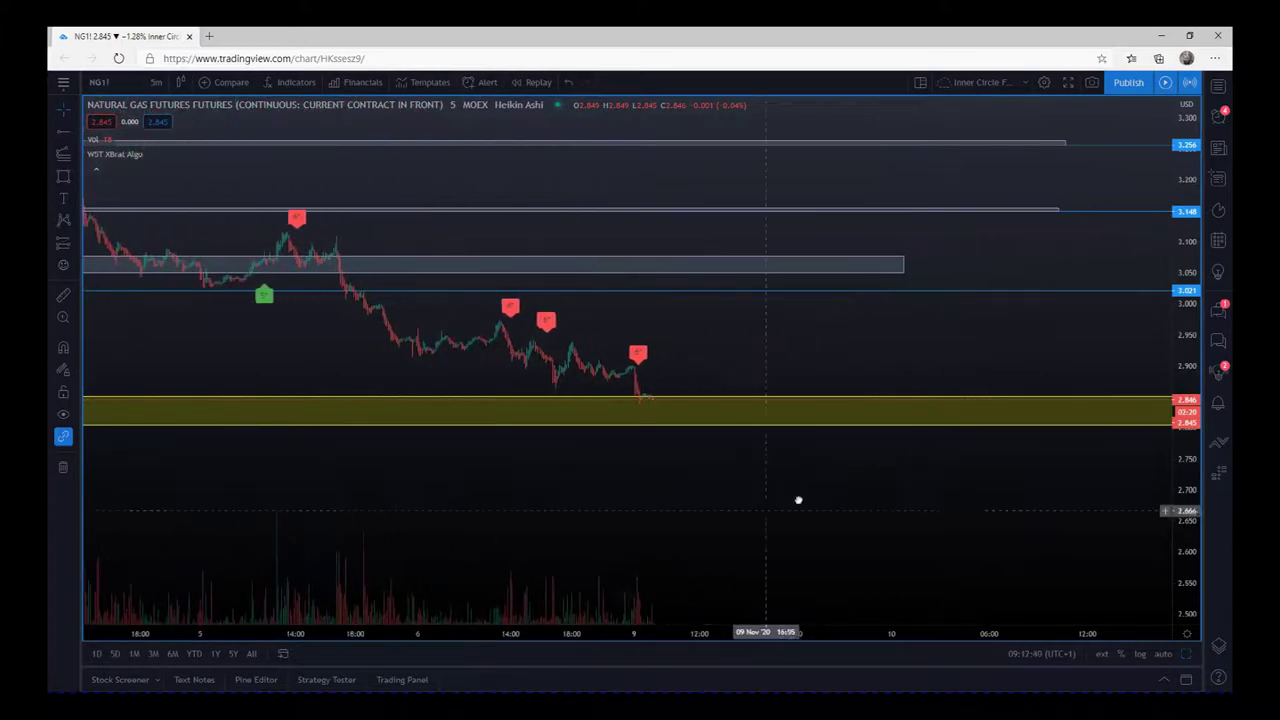
{"action": "left_click_drag", "start_coordinate": [797, 500], "coordinate": [911, 493]}
{"action": "left_click_drag", "start_coordinate": [1180, 517], "coordinate": [1010, 475]}
{"action": "left_click_drag", "start_coordinate": [899, 632], "coordinate": [457, 631]}
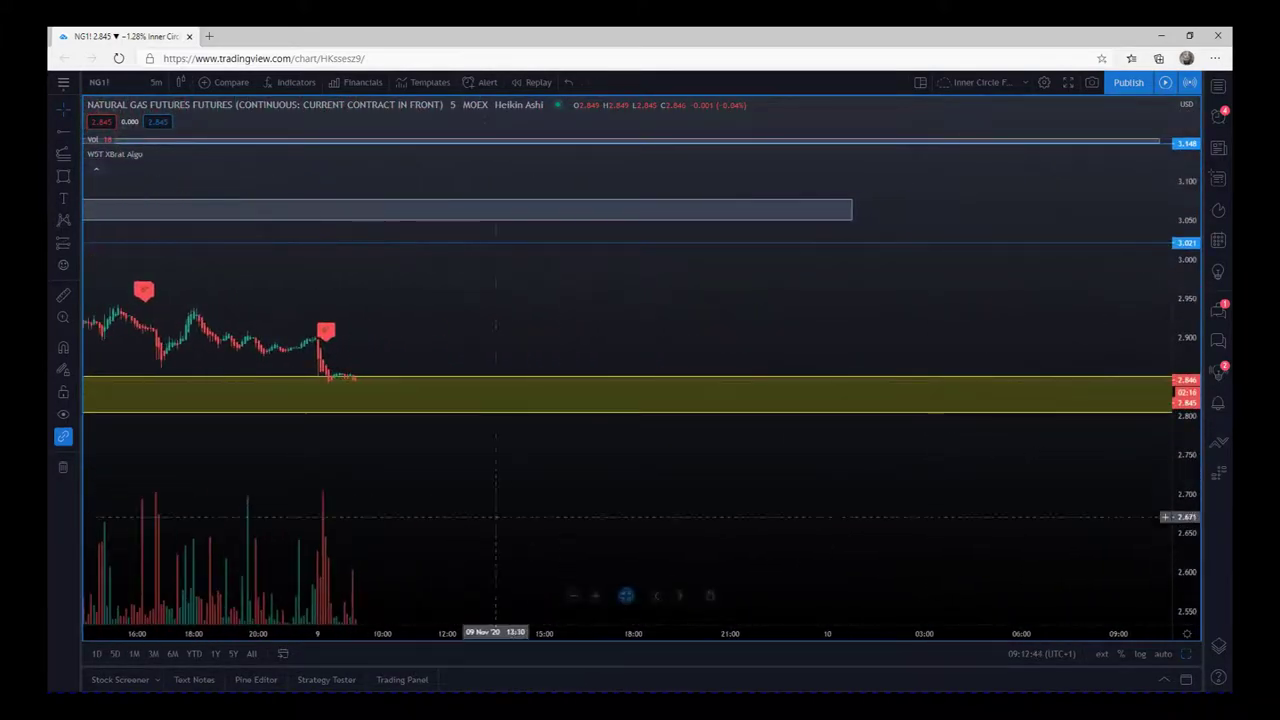
{"action": "left_click_drag", "start_coordinate": [457, 560], "coordinate": [1011, 489]}
{"action": "left_click", "coordinate": [63, 152]}
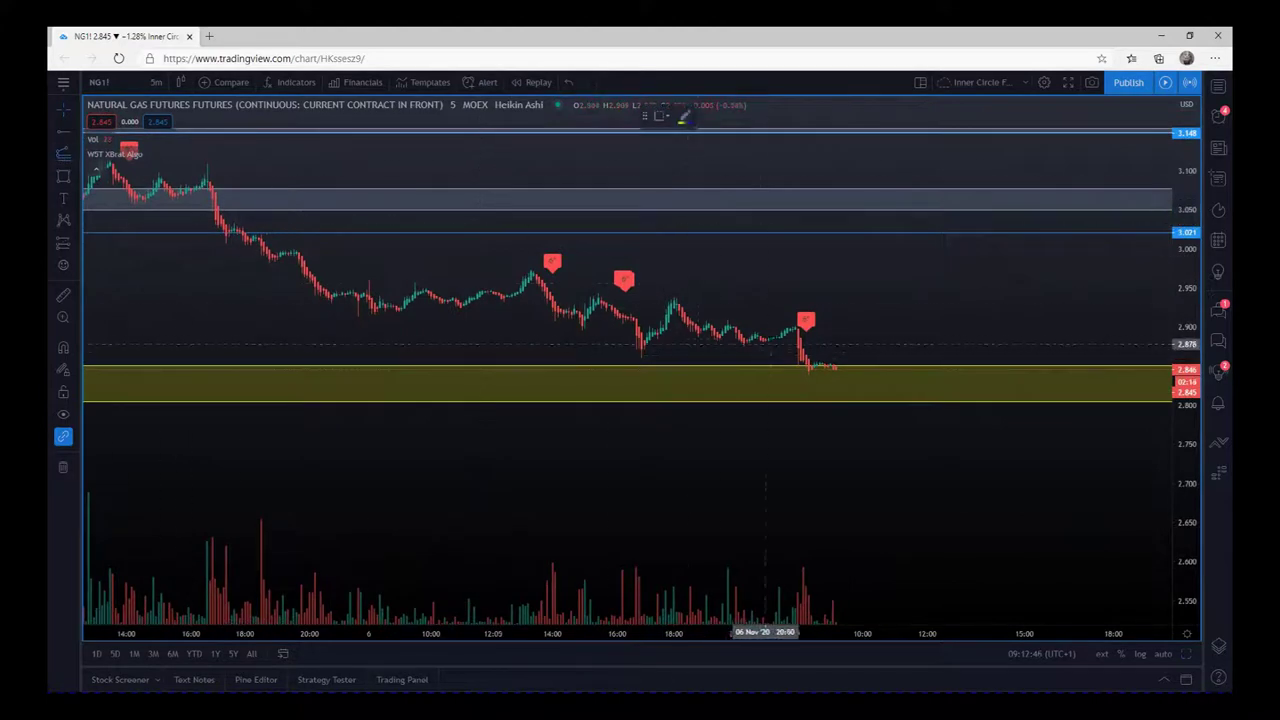
{"action": "left_click", "coordinate": [777, 325]}
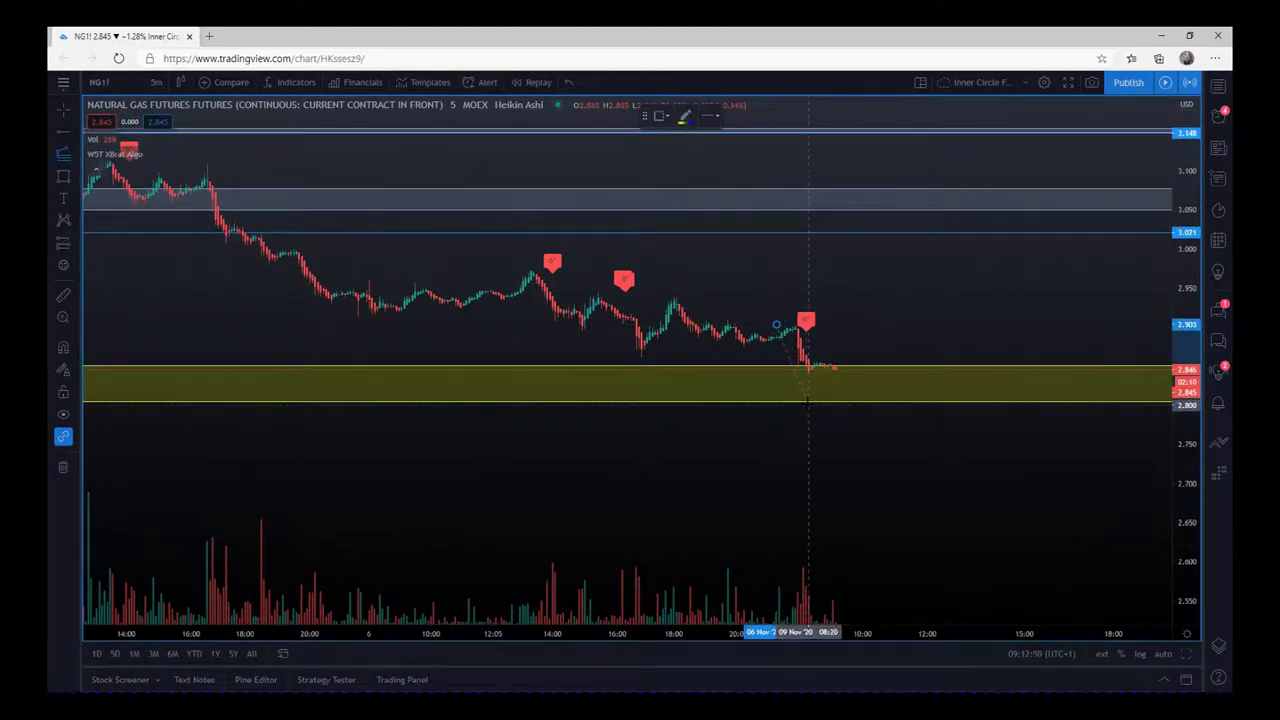
{"action": "left_click", "coordinate": [808, 402]}
{"action": "left_click", "coordinate": [808, 403]}
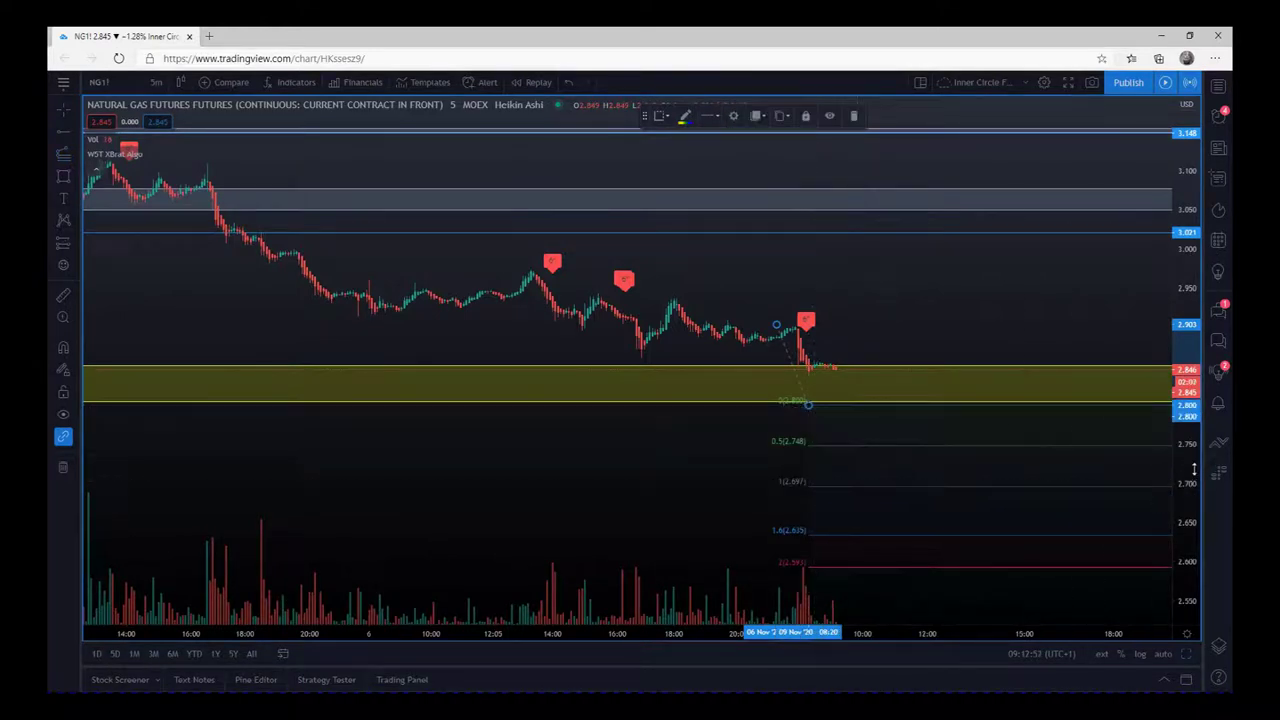
- Compare the projected Fib levels with the October lows and lower yellow zone, and show the 1-hour chart at full size
{"action": "left_click_drag", "start_coordinate": [1187, 459], "coordinate": [1187, 500]}
{"action": "scroll", "coordinate": [626, 598], "scroll_direction": "down", "scroll_amount": 5}
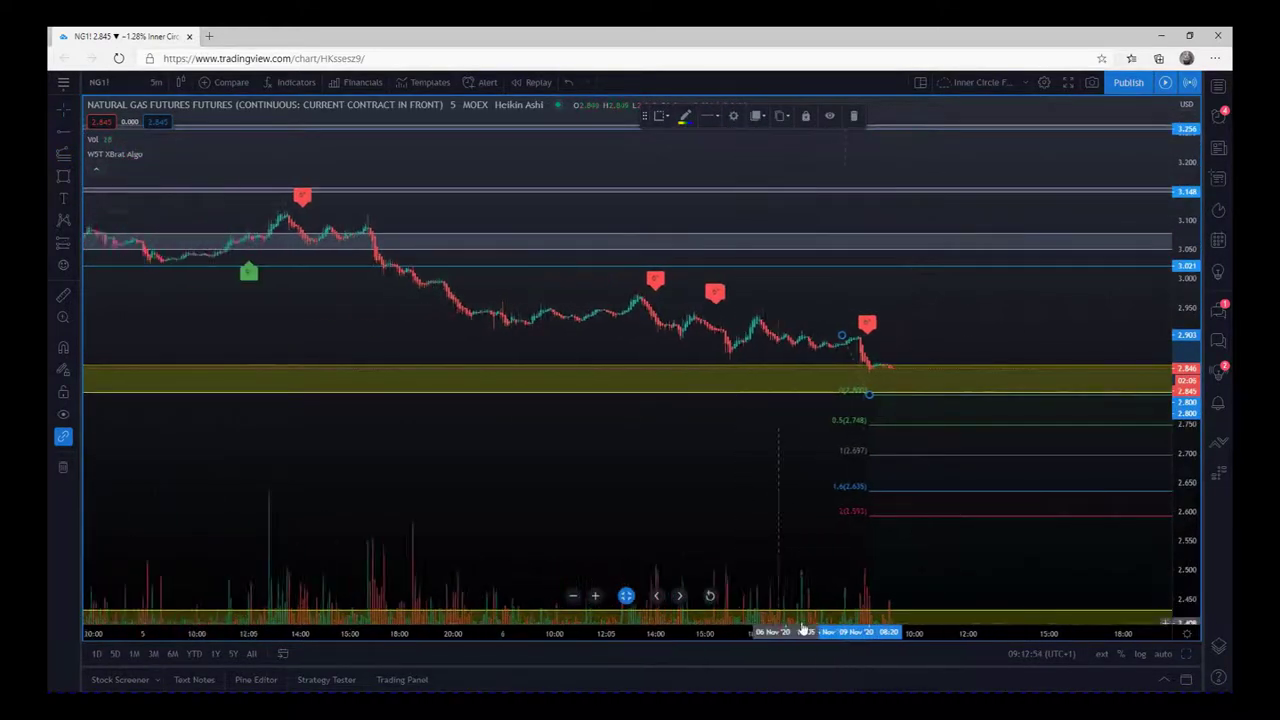
{"action": "scroll", "coordinate": [626, 596], "scroll_direction": "down", "scroll_amount": 5}
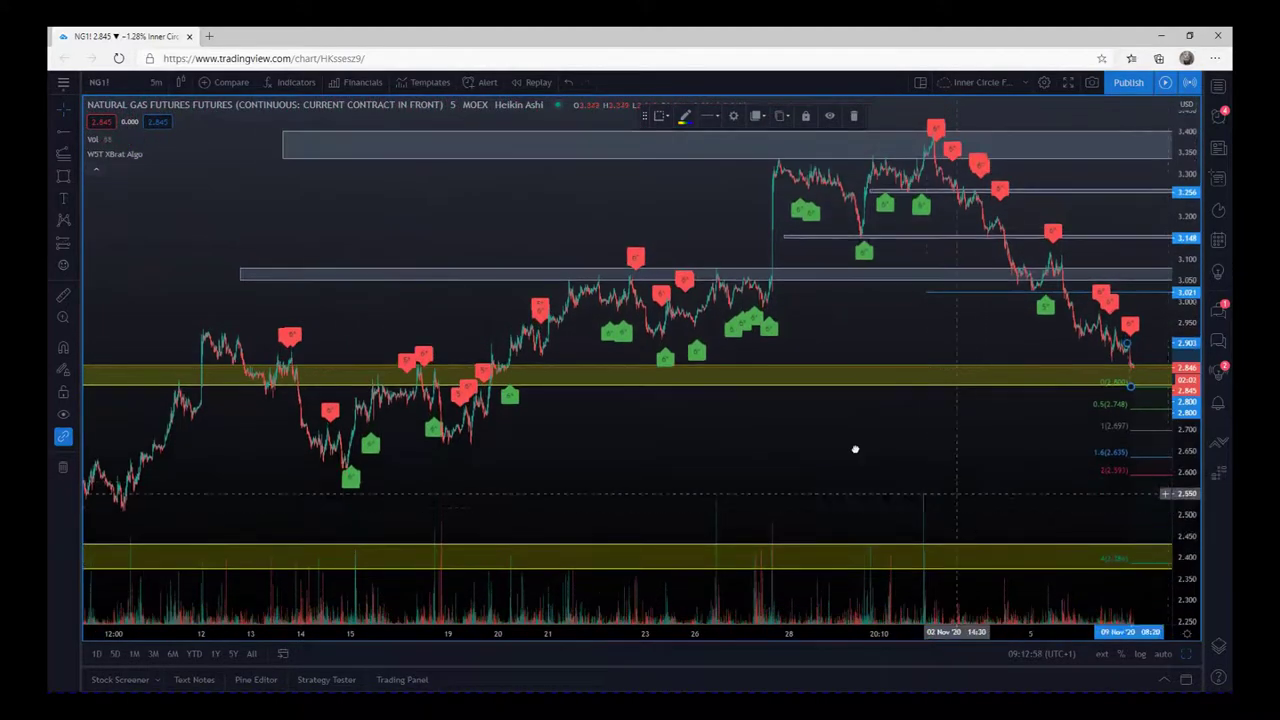
{"action": "left_click_drag", "start_coordinate": [854, 449], "coordinate": [655, 400]}
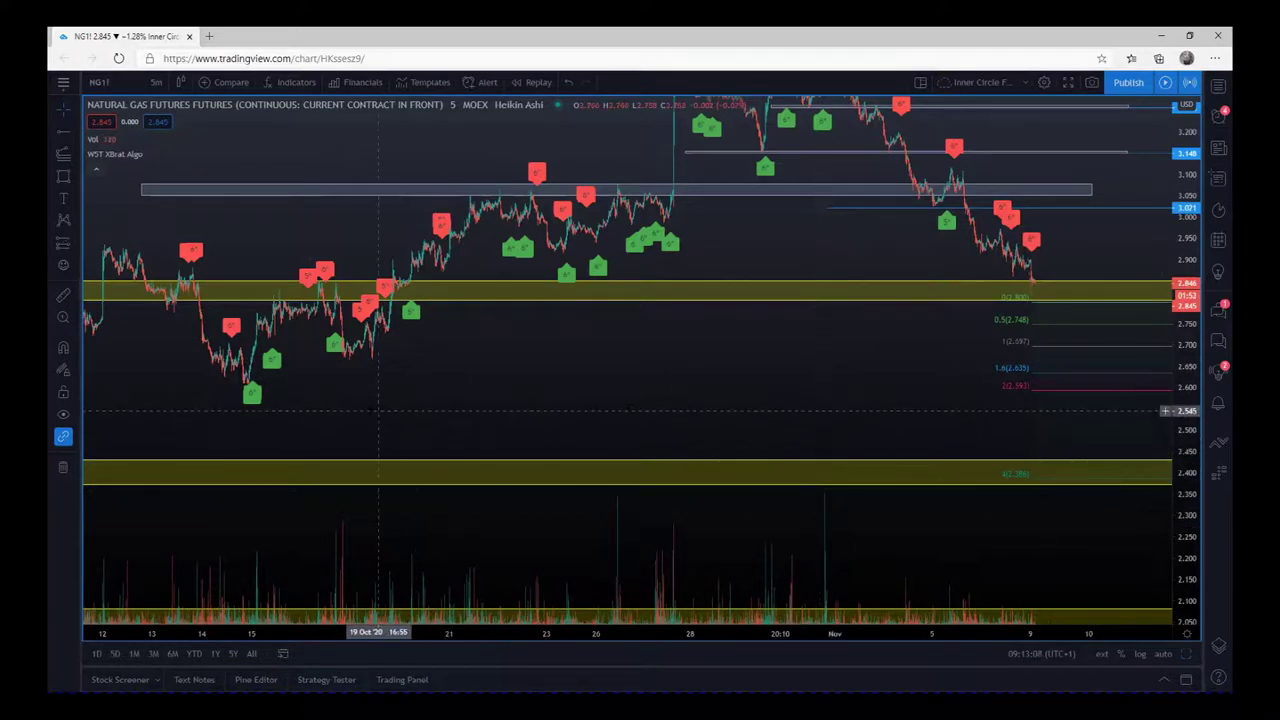
{"action": "left_click", "coordinate": [1185, 657]}
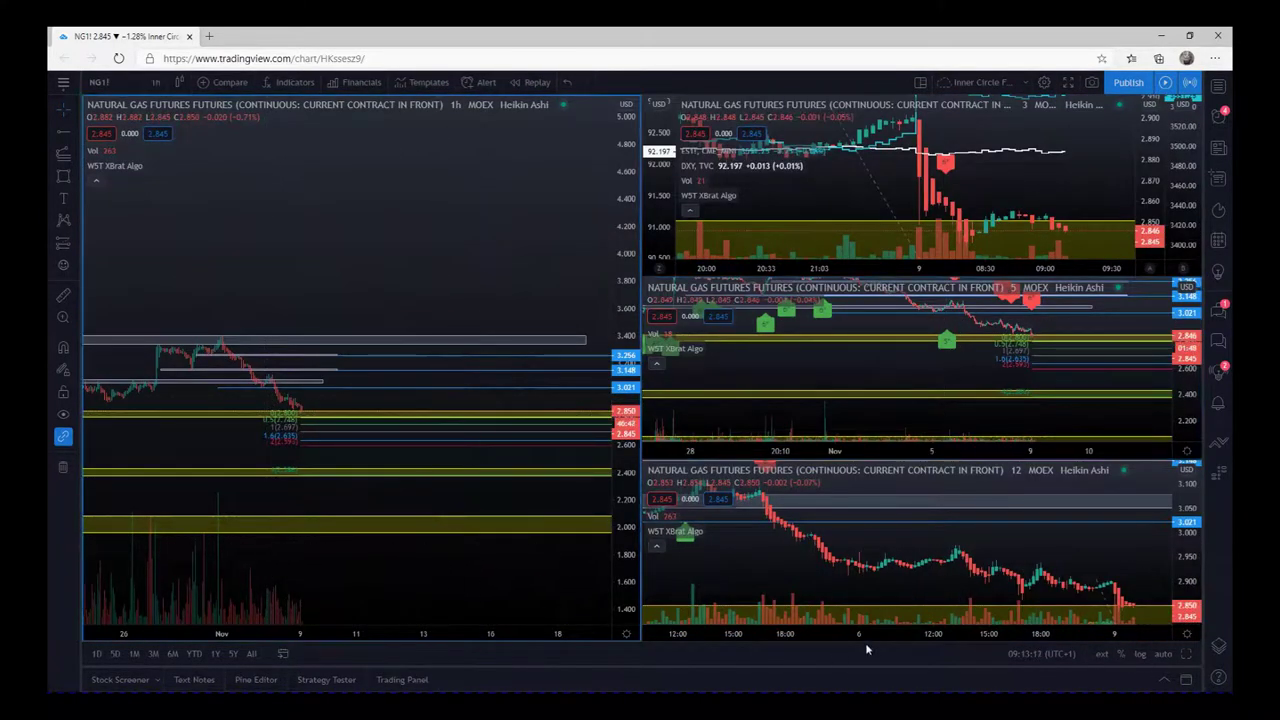
{"action": "left_click", "coordinate": [1185, 657]}
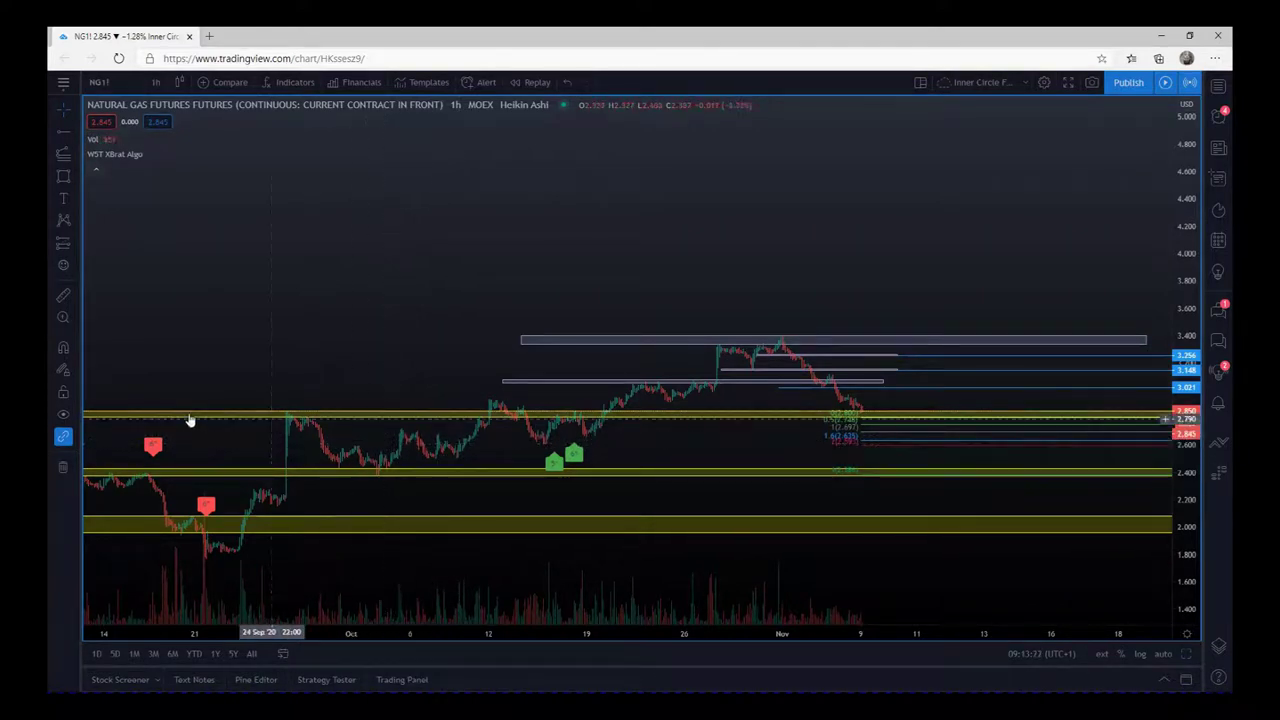
- Draw a thin rectangle zone from 2.587 to 2.610, spanning 30 September to 17 November, around the lower Fib target
{"action": "left_click", "coordinate": [63, 176]}
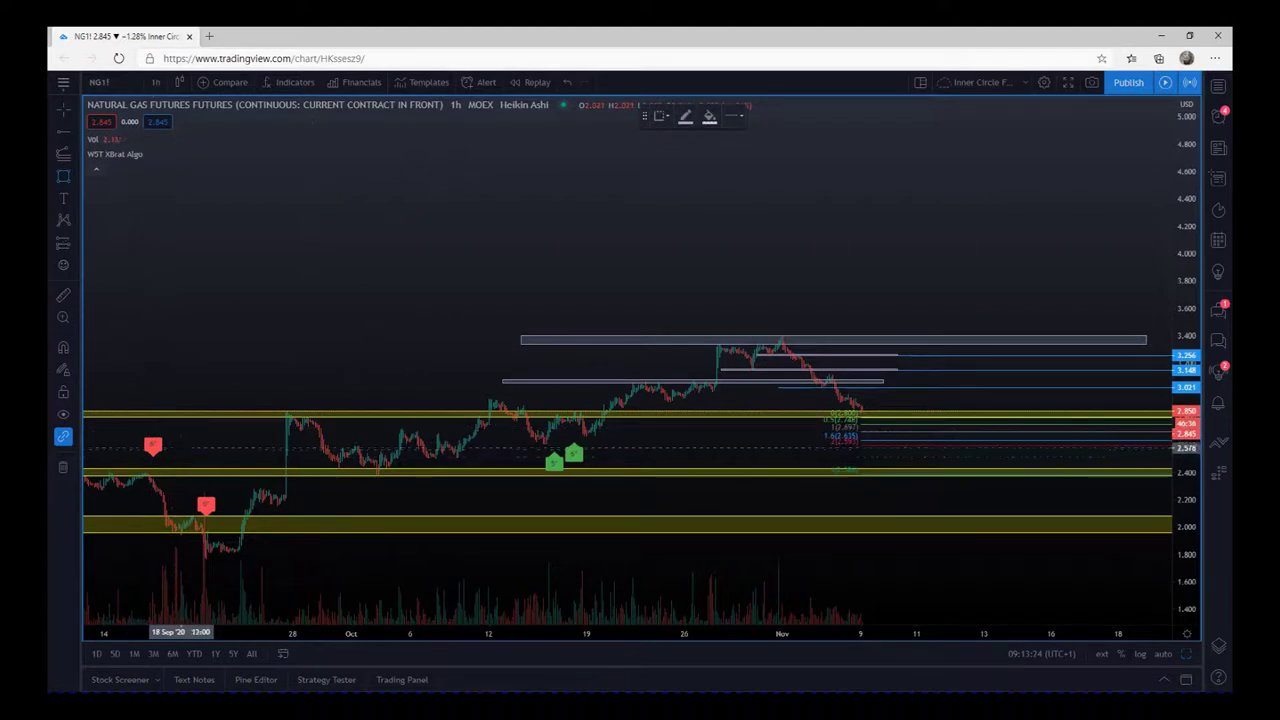
{"action": "left_click", "coordinate": [337, 445]}
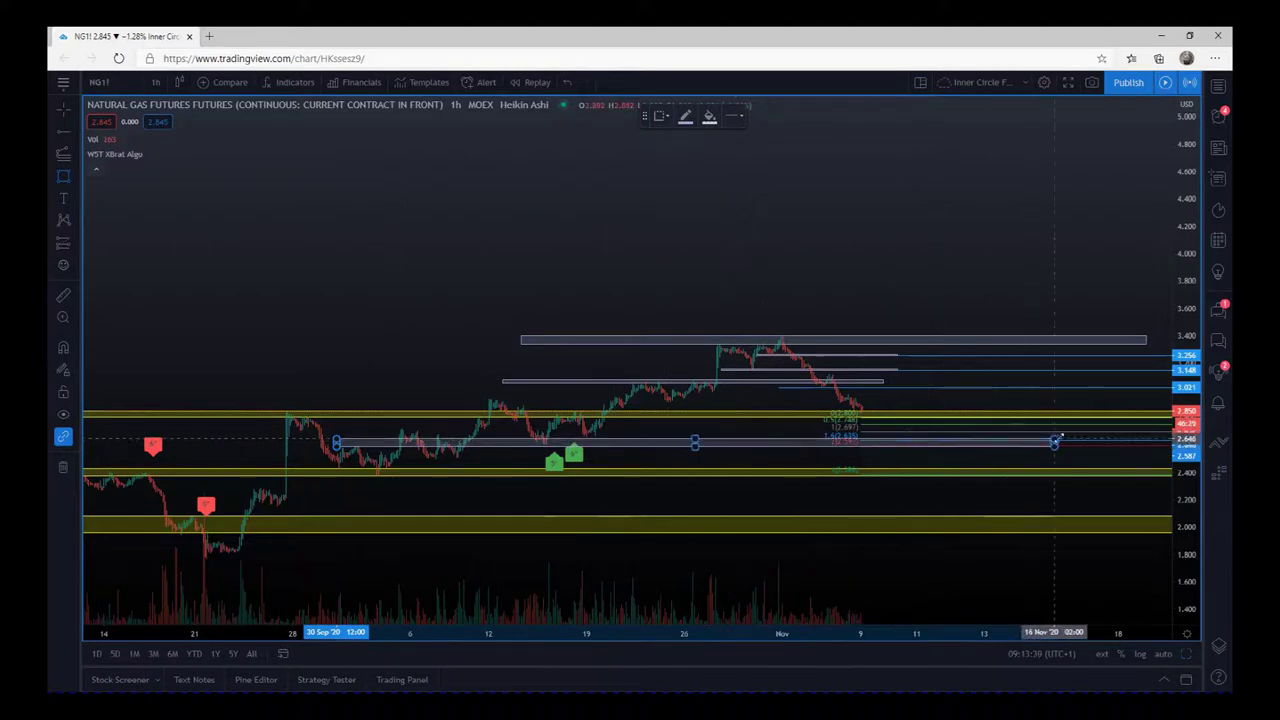
{"action": "left_click", "coordinate": [1090, 444]}
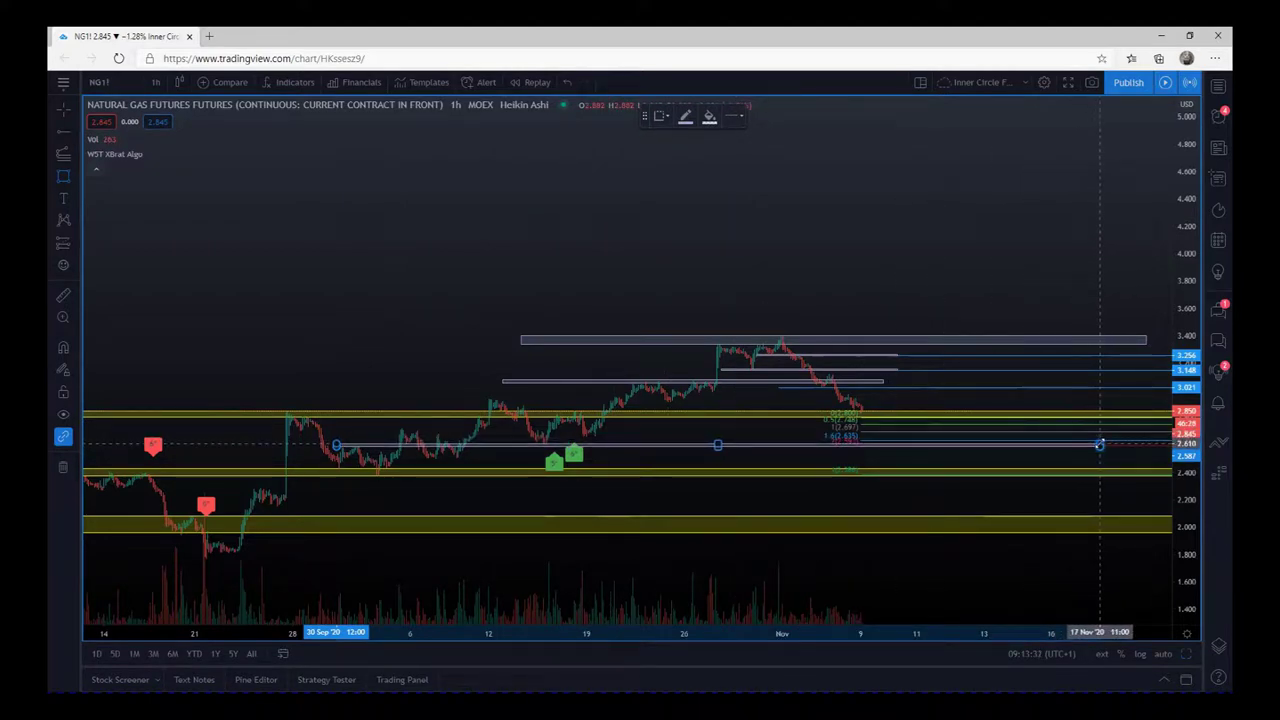
{"action": "left_click", "coordinate": [1099, 444]}
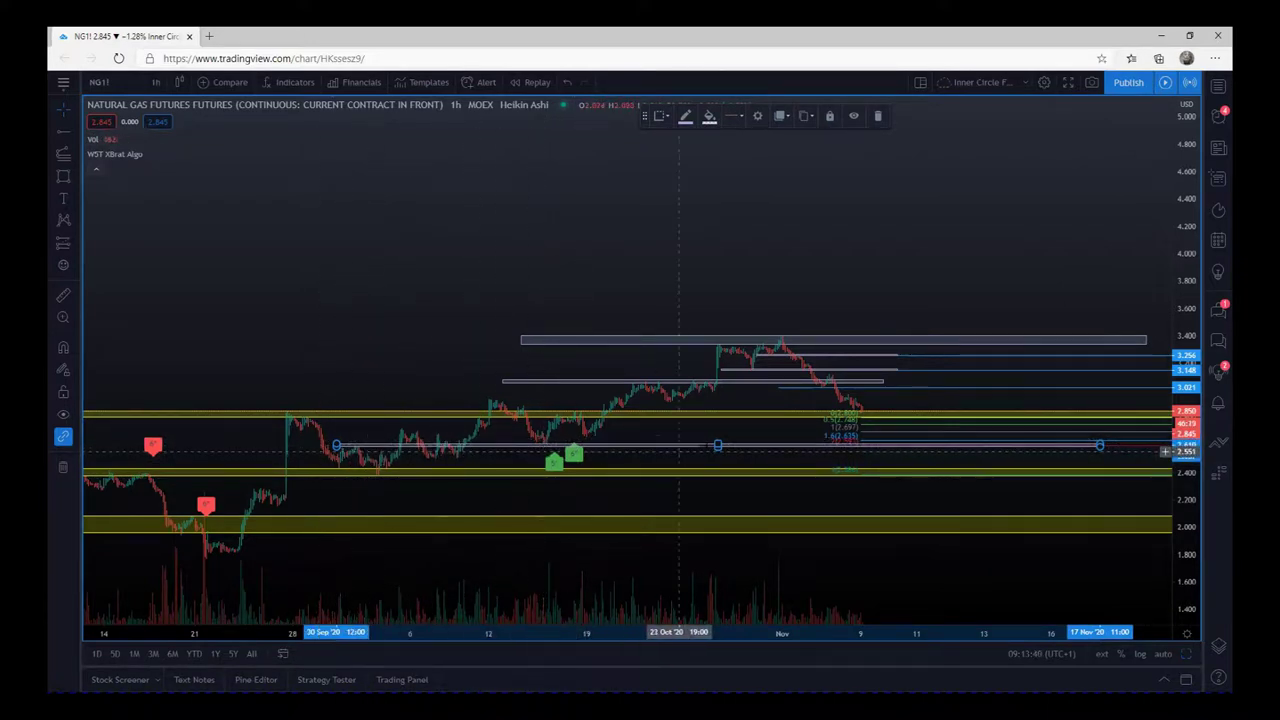
- Show the 5-minute chart at full size and examine the November sell signals against the yellow zone and projected Fib levels
{"action": "left_click", "coordinate": [1186, 657]}
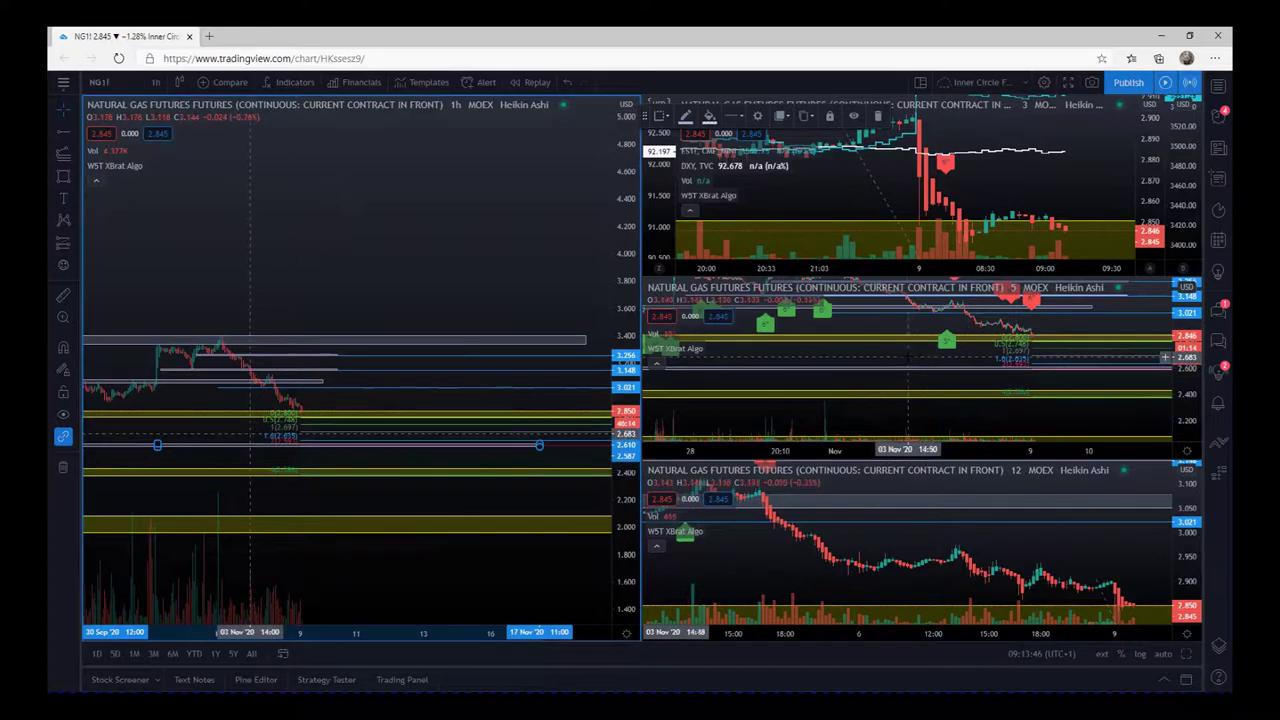
{"action": "left_click", "coordinate": [1182, 655]}
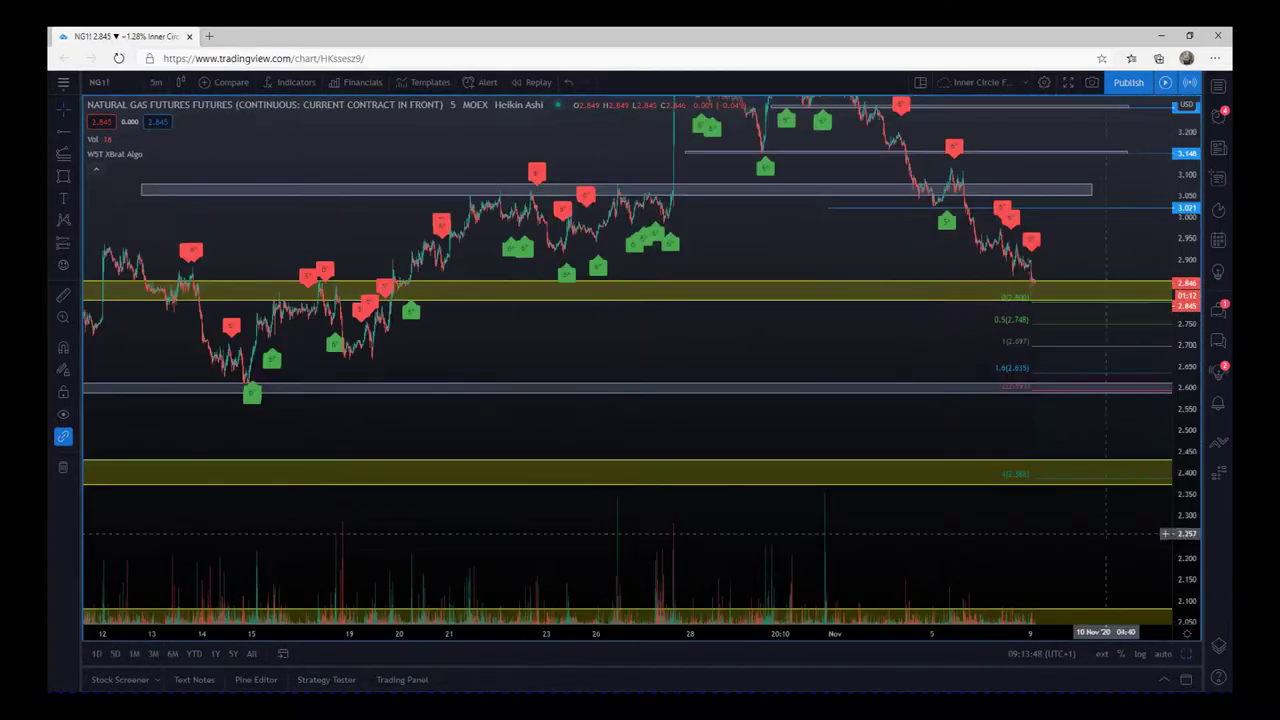
{"action": "scroll", "coordinate": [730, 273], "scroll_direction": "up", "scroll_amount": 5}
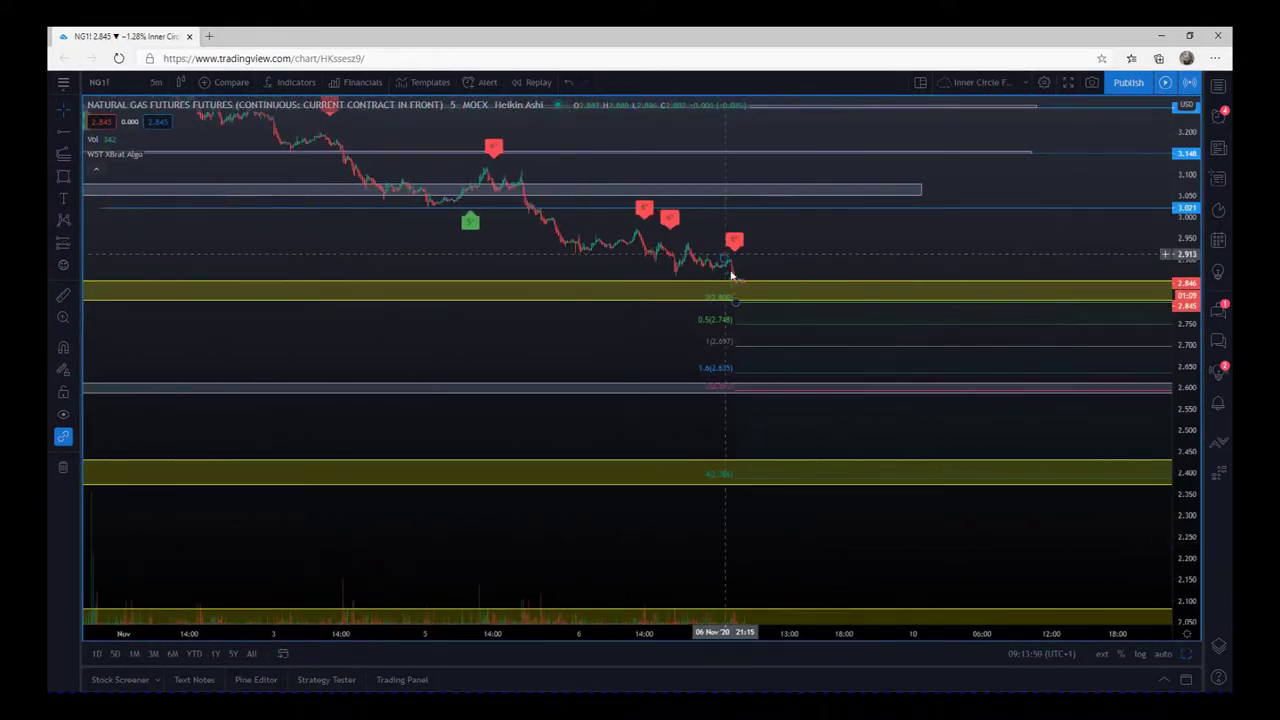
{"action": "left_click_drag", "start_coordinate": [1190, 477], "coordinate": [1190, 420]}
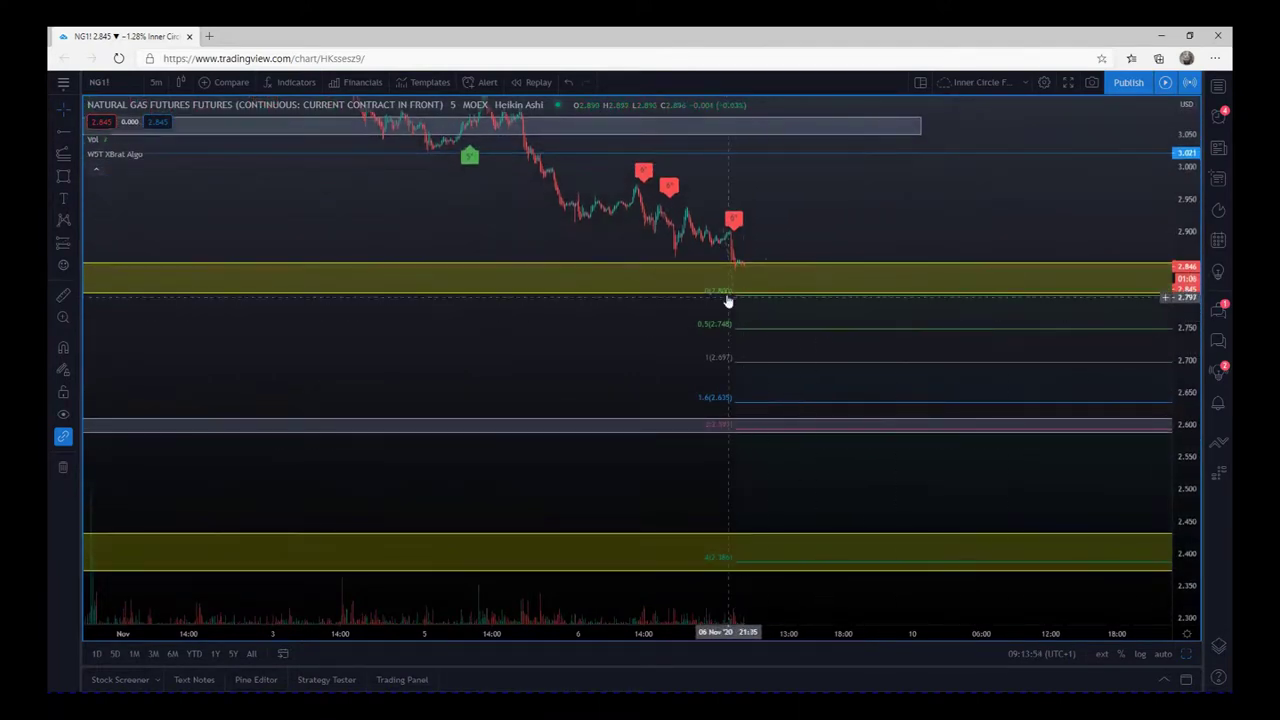
{"action": "scroll", "coordinate": [651, 354], "scroll_direction": "up", "scroll_amount": 2}
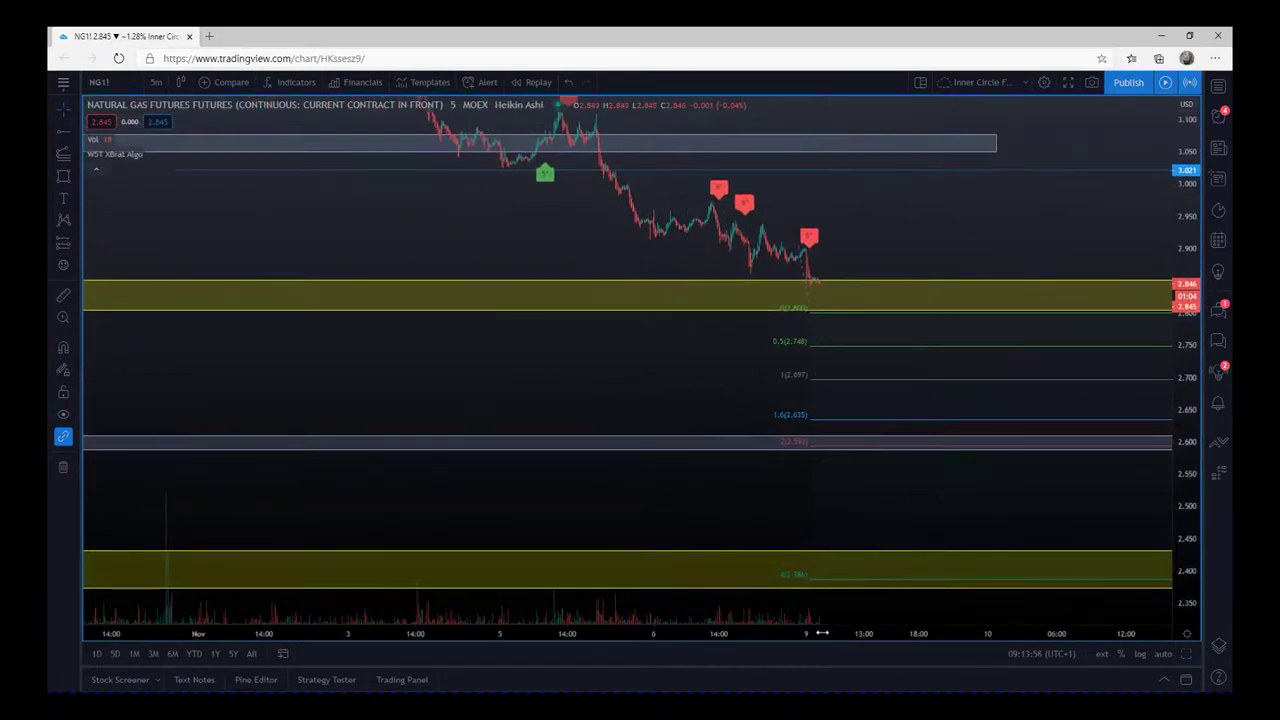
{"action": "left_click_drag", "start_coordinate": [578, 380], "coordinate": [725, 478]}
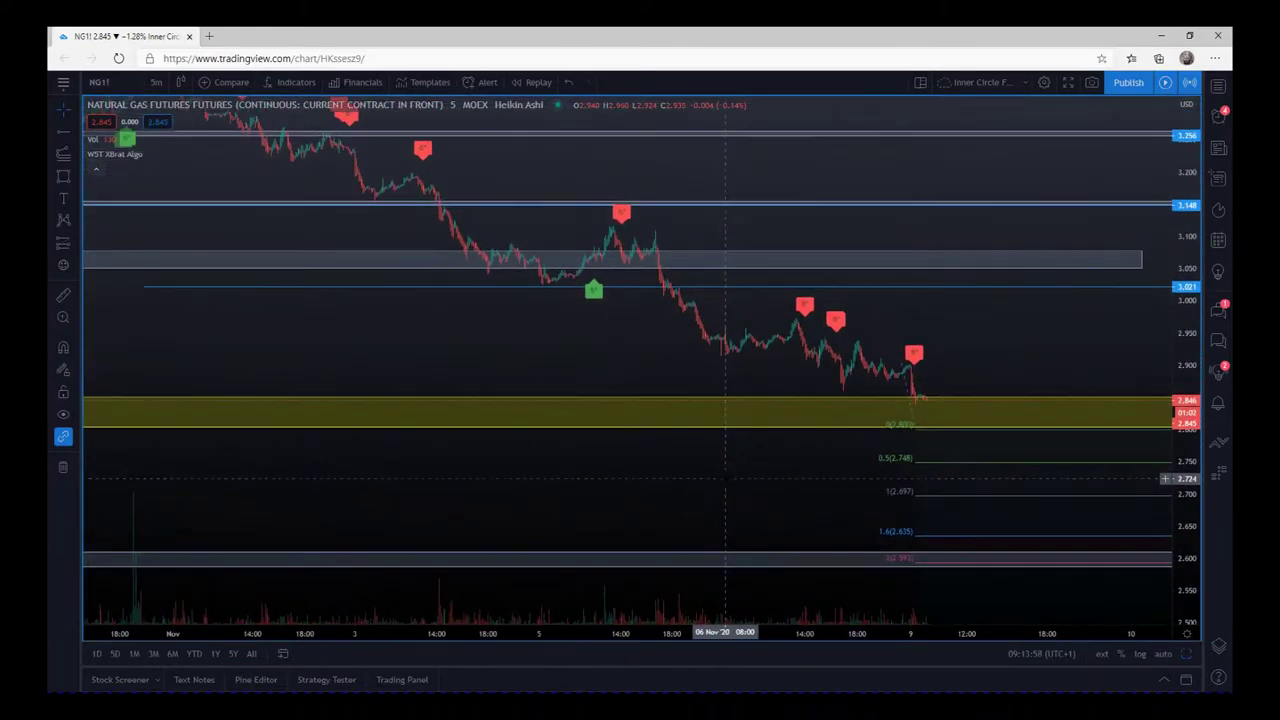